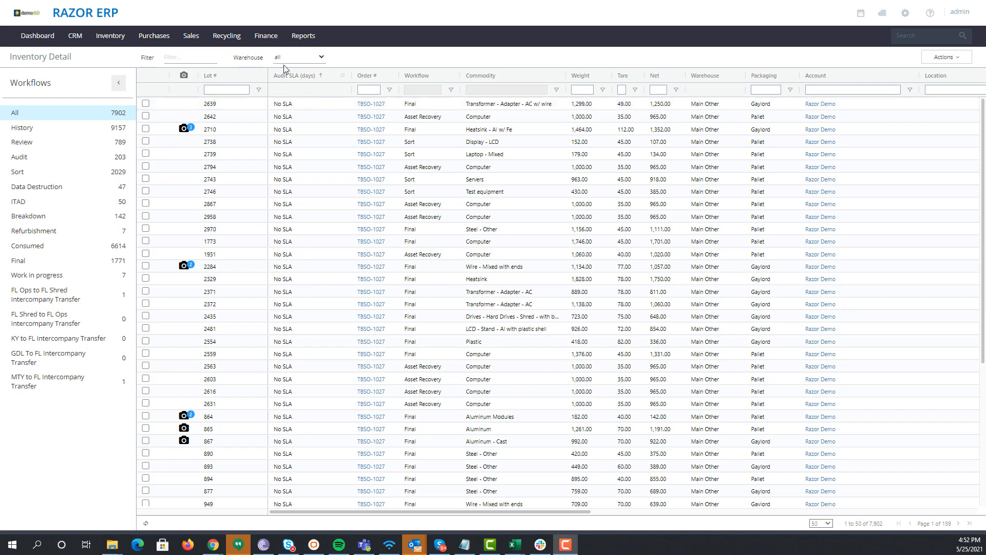
Step: Open the ITAD FMV price sheets in the recycling module and start a new price sheet
{"action": "left_click", "coordinate": [236, 39]}
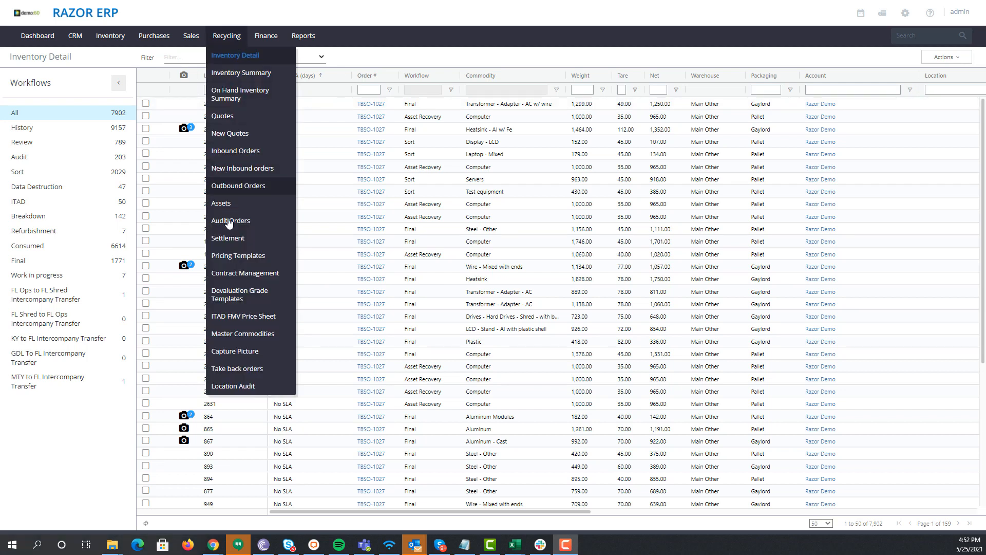
{"action": "left_click", "coordinate": [260, 316]}
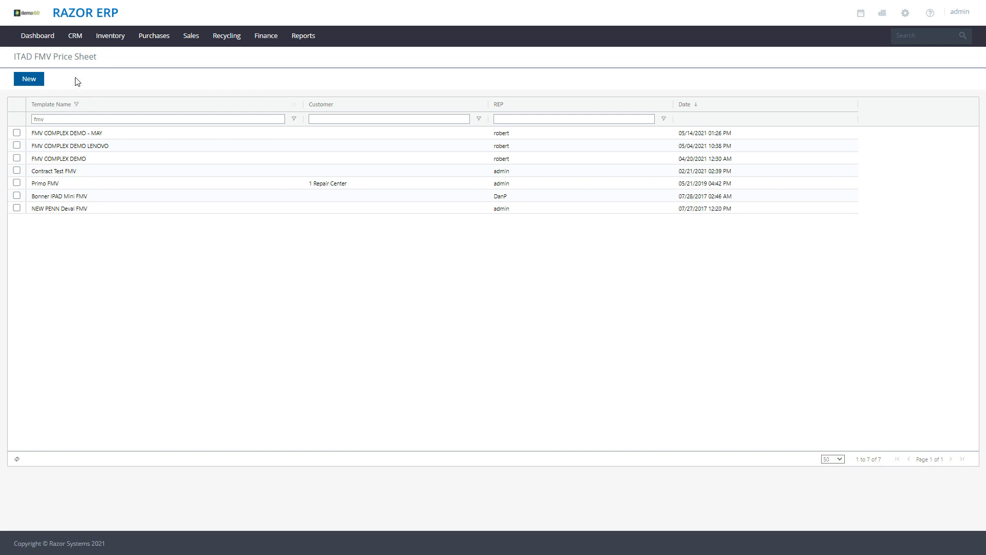
{"action": "left_click", "coordinate": [33, 82]}
{"action": "left_click", "coordinate": [482, 297]}
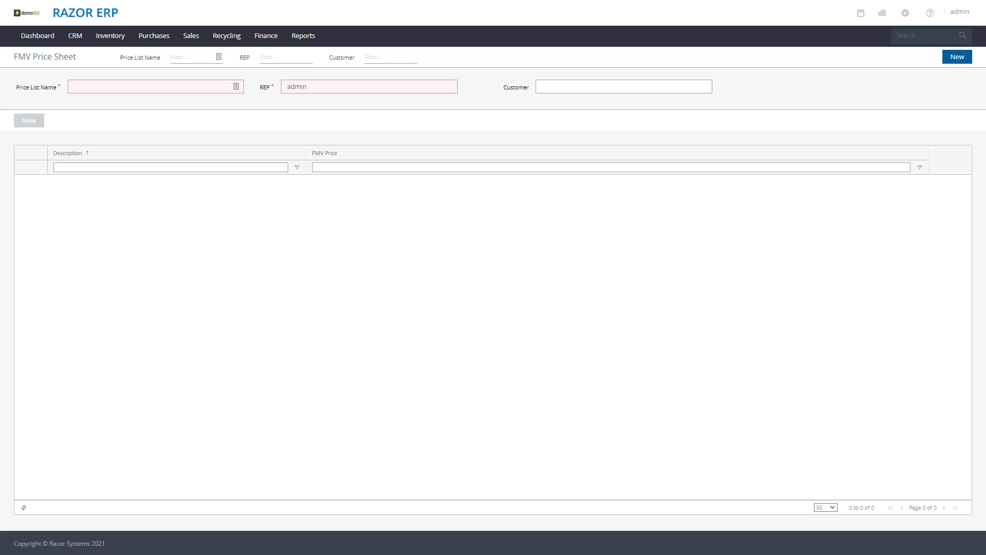
Step: Name the price list "FMV CPU AND LCD PRICING - MAY"
{"action": "left_click", "coordinate": [111, 87]}
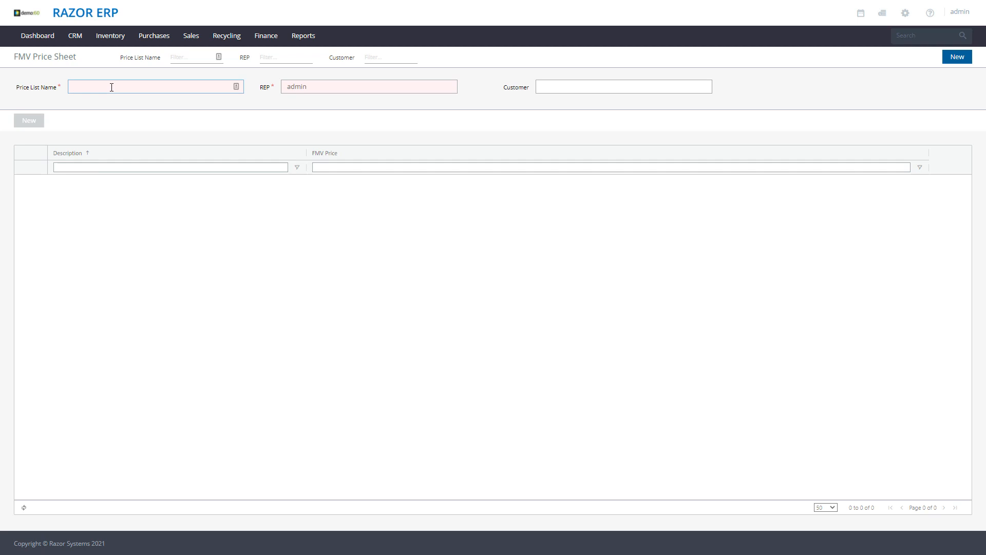
{"action": "type", "text": "FMV CPU AND LCD PRICING - MAY"}
{"action": "left_click", "coordinate": [575, 82]}
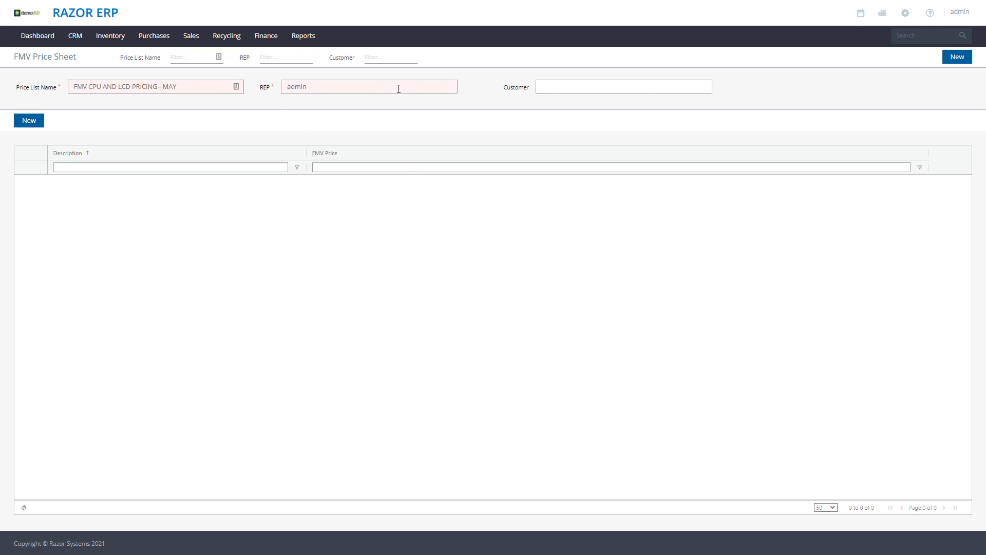
Step: Create a new pricing entry described as "Desktop - I5 2ND GEN 8GB" with an FMV price of 60
{"action": "left_click", "coordinate": [39, 128]}
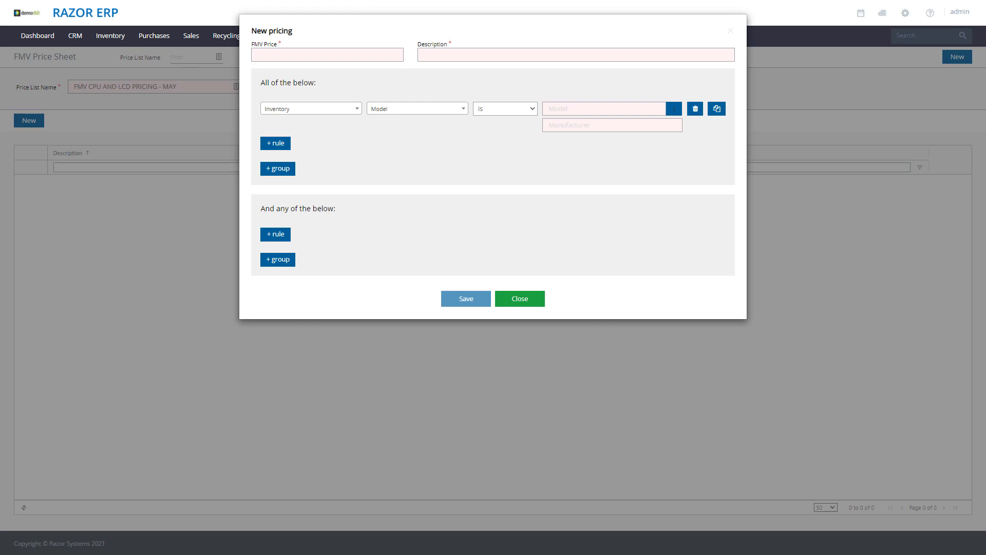
{"action": "left_click", "coordinate": [485, 55]}
{"action": "type", "text": "Desktop - I5 2ND GEN 8GB"}
{"action": "left_click", "coordinate": [307, 58]}
{"action": "type", "text": "60"}
{"action": "double_click", "coordinate": [273, 56]}
Step: Set the first rule under "All of the below" to the Desktop category and the CPU Type attribute
{"action": "left_click", "coordinate": [296, 109]}
{"action": "type", "text": "de"}
{"action": "left_click", "coordinate": [294, 135]}
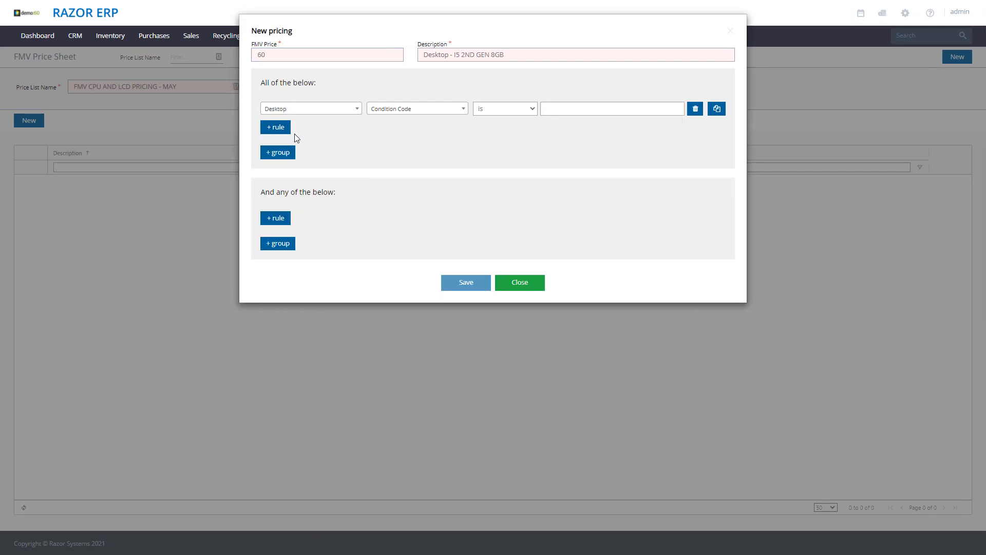
{"action": "left_click", "coordinate": [314, 109]}
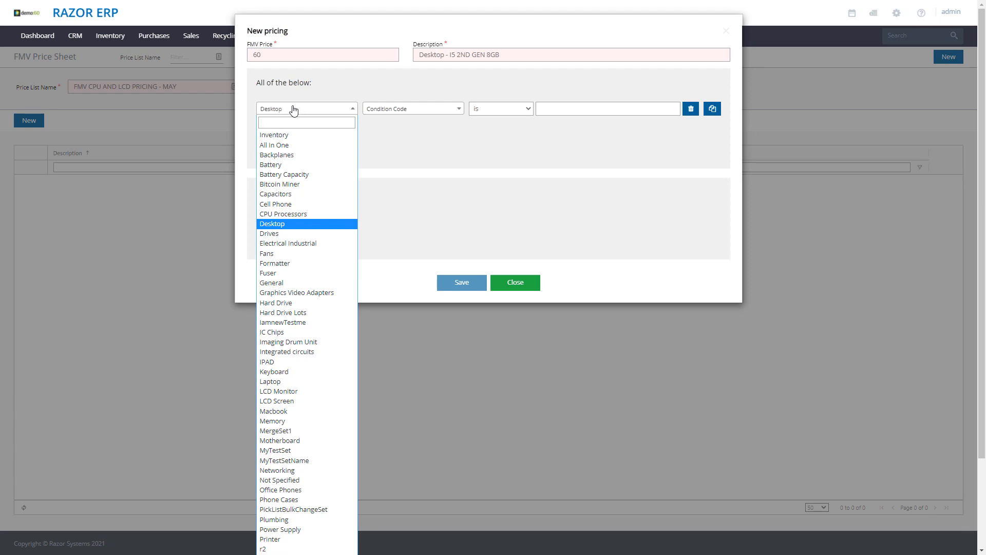
{"action": "left_click", "coordinate": [313, 102]}
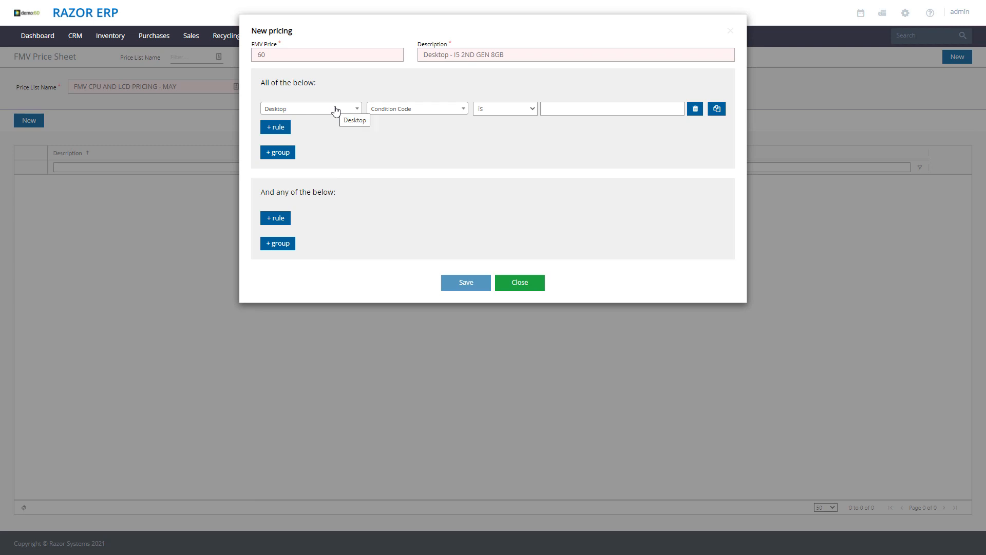
{"action": "left_click", "coordinate": [416, 114]}
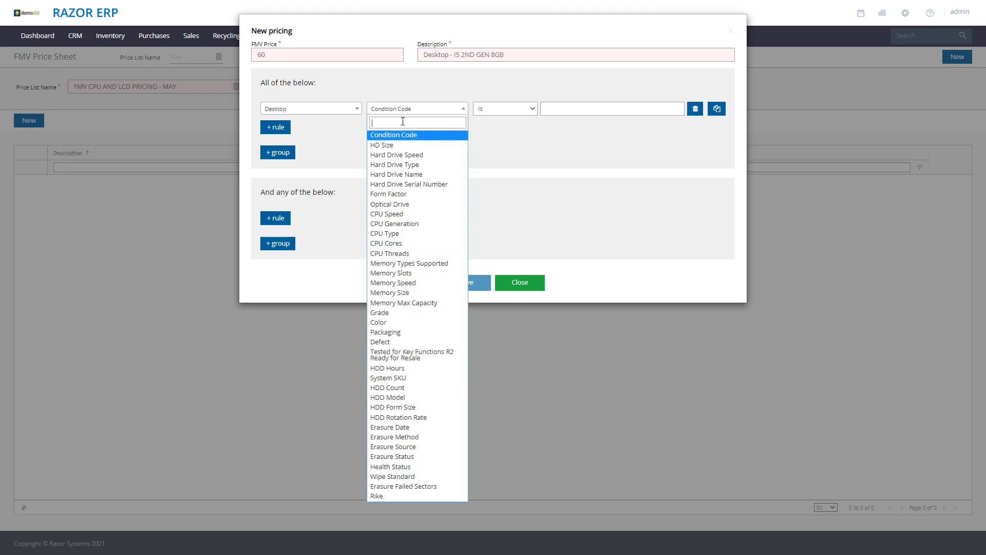
{"action": "type", "text": "cpu"}
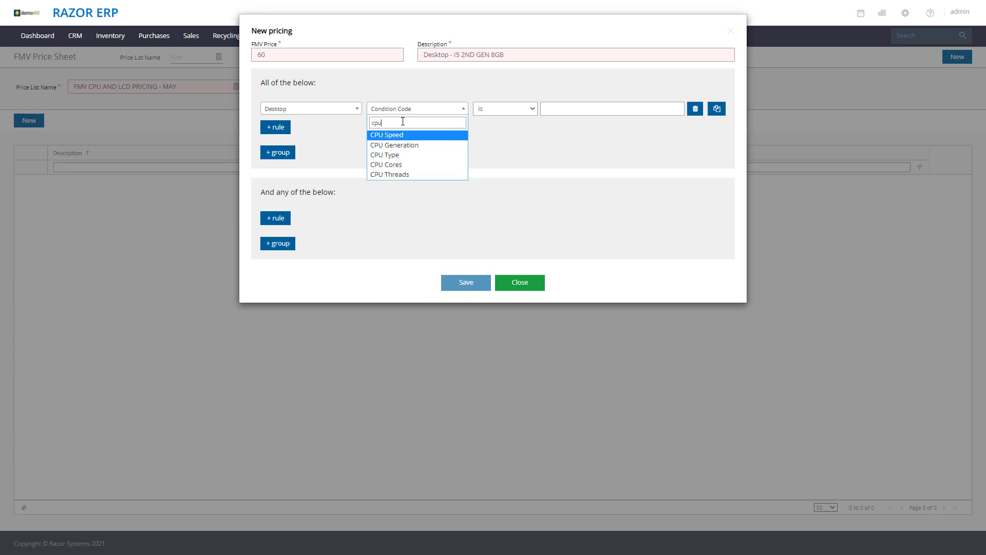
{"action": "left_click", "coordinate": [396, 155]}
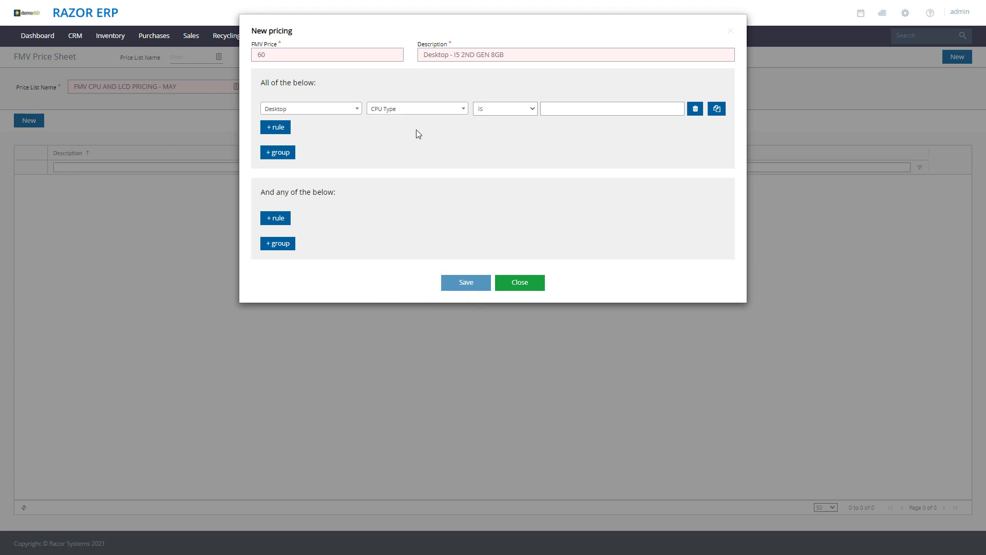
Step: Make the CPU Type rule match values that contain "i5-2"
{"action": "left_click", "coordinate": [507, 110]}
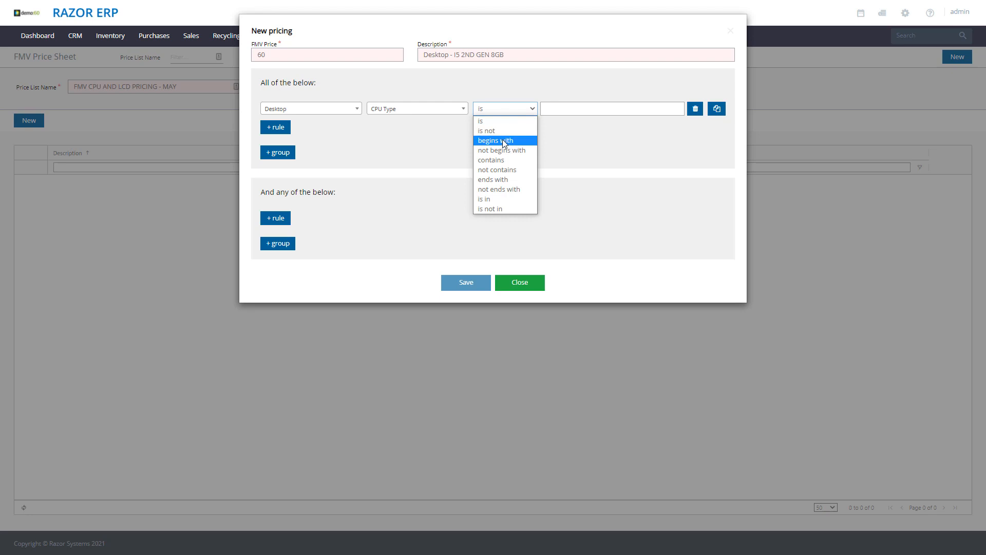
{"action": "left_click", "coordinate": [497, 160]}
{"action": "left_click", "coordinate": [514, 109]}
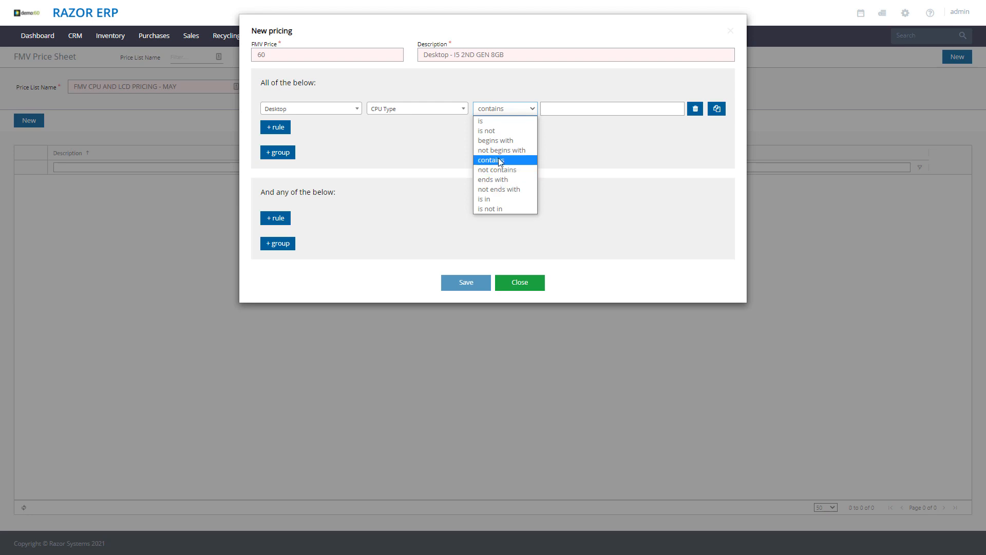
{"action": "left_click", "coordinate": [514, 103]}
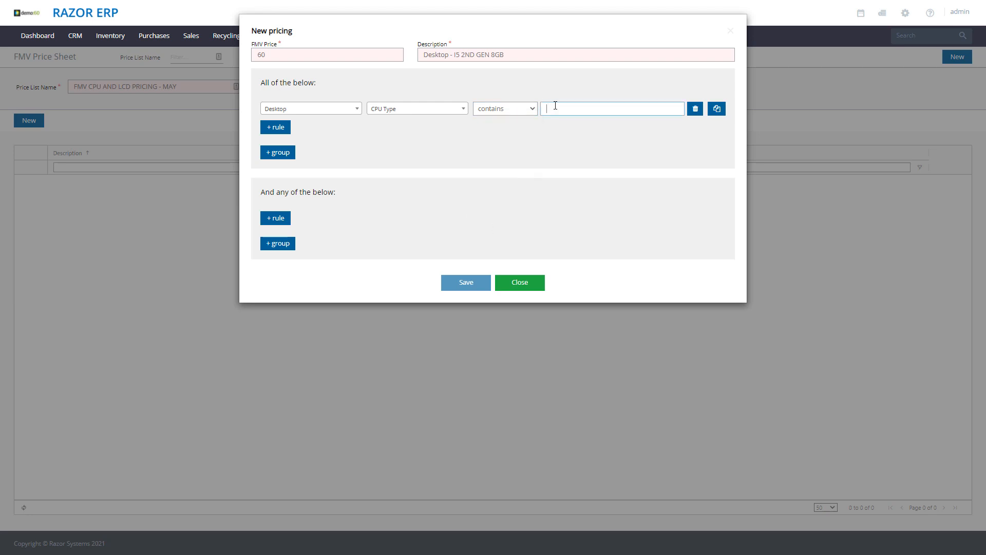
{"action": "type", "text": "i5-2"}
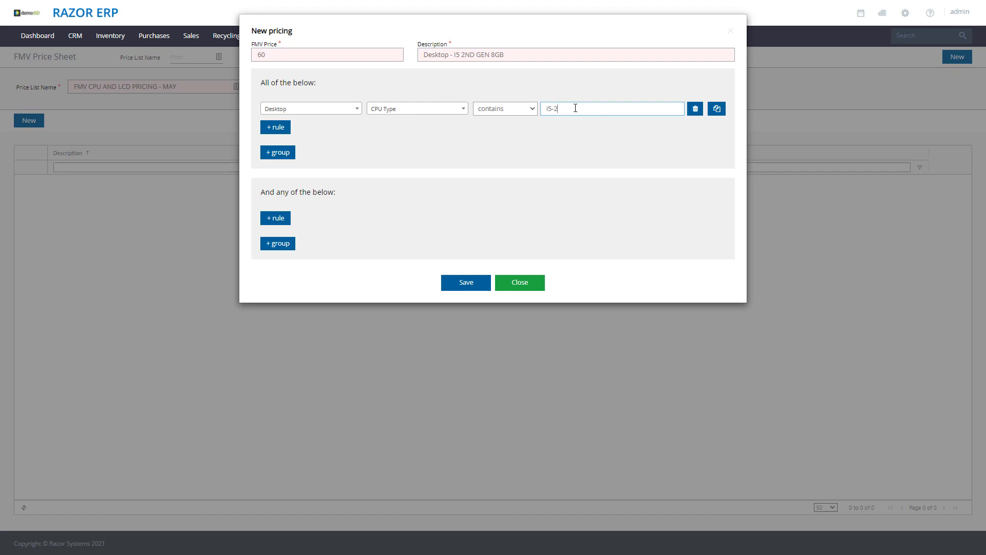
Step: Add a second rule under "All of the below" for the Desktop category and the Memory Size attribute
{"action": "left_click", "coordinate": [280, 134]}
{"action": "left_click", "coordinate": [337, 130]}
{"action": "type", "text": "de"}
{"action": "key", "text": "Return"}
{"action": "left_click", "coordinate": [399, 129]}
{"action": "type", "text": "mem"}
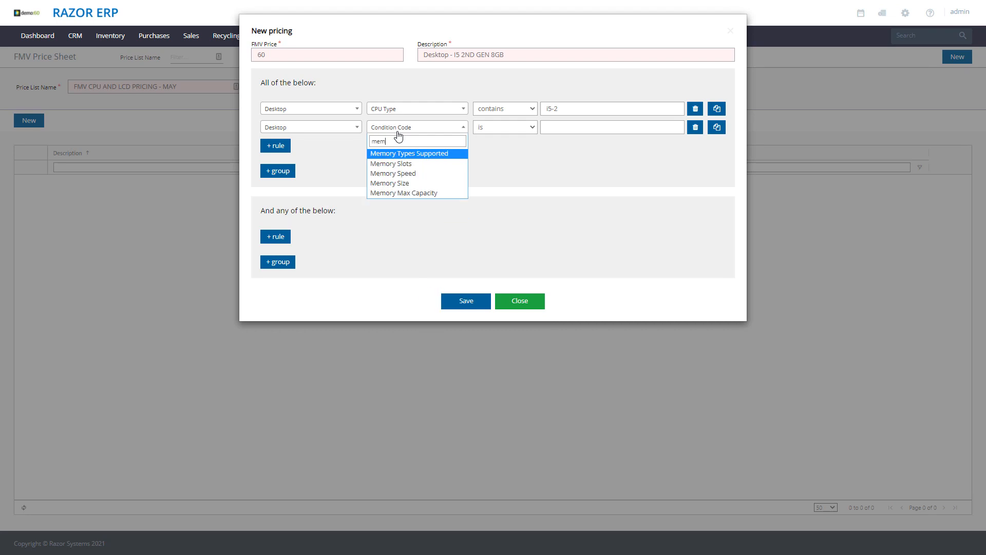
{"action": "left_click", "coordinate": [398, 183]}
Step: Make the Memory Size rule match values that contain "8GB"
{"action": "left_click", "coordinate": [490, 131]}
{"action": "left_click", "coordinate": [489, 141]}
{"action": "left_click", "coordinate": [492, 132]}
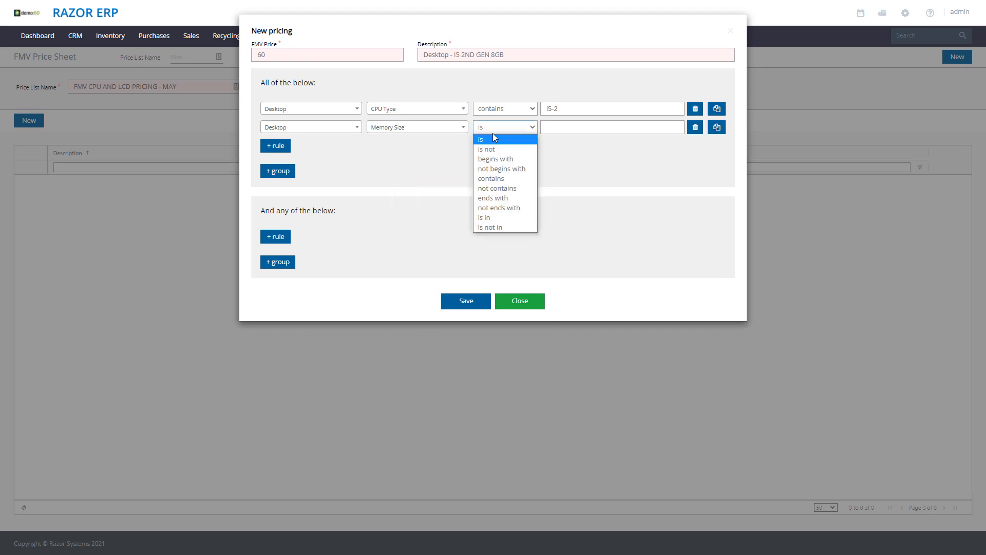
{"action": "left_click", "coordinate": [490, 179]}
{"action": "left_click", "coordinate": [563, 134]}
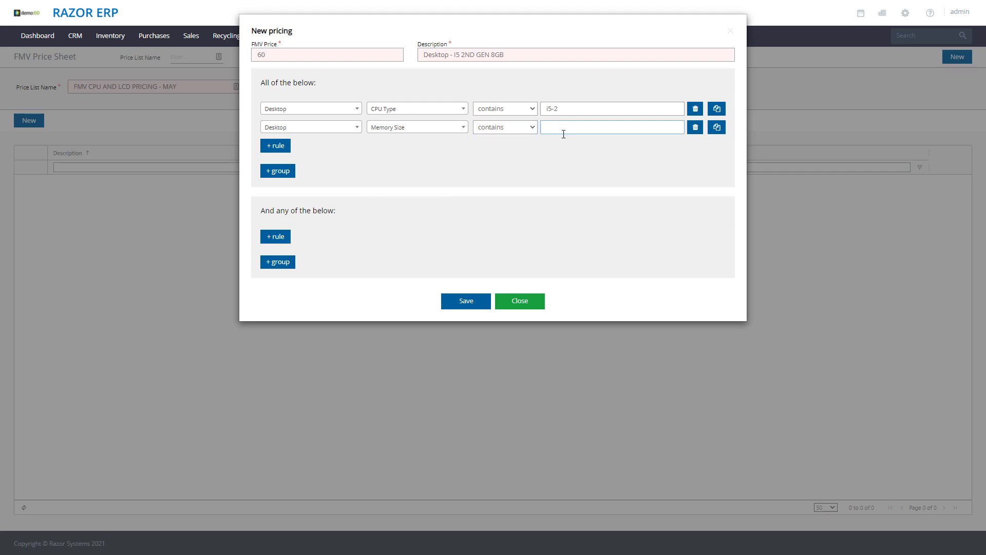
{"action": "type", "text": "8GB"}
{"action": "left_click", "coordinate": [552, 110]}
{"action": "double_click", "coordinate": [261, 54]}
{"action": "left_click_drag", "start_coordinate": [267, 211], "coordinate": [339, 200]}
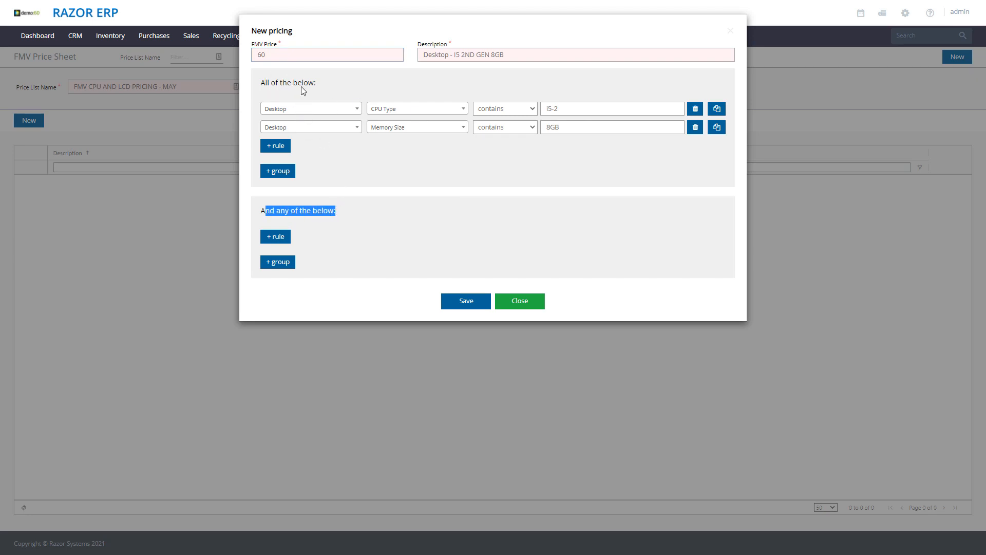
{"action": "left_click", "coordinate": [494, 150]}
{"action": "left_click", "coordinate": [273, 236]}
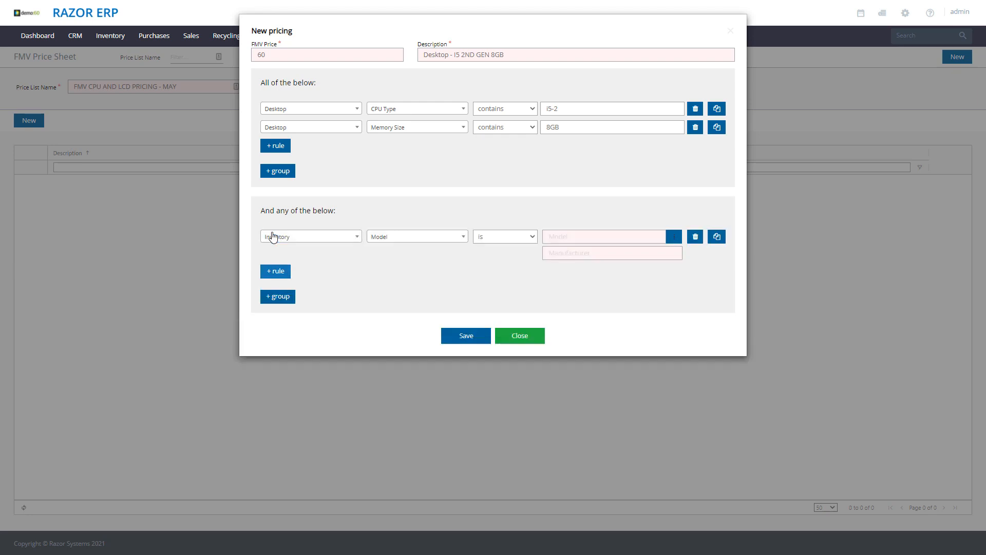
{"action": "left_click", "coordinate": [276, 271]}
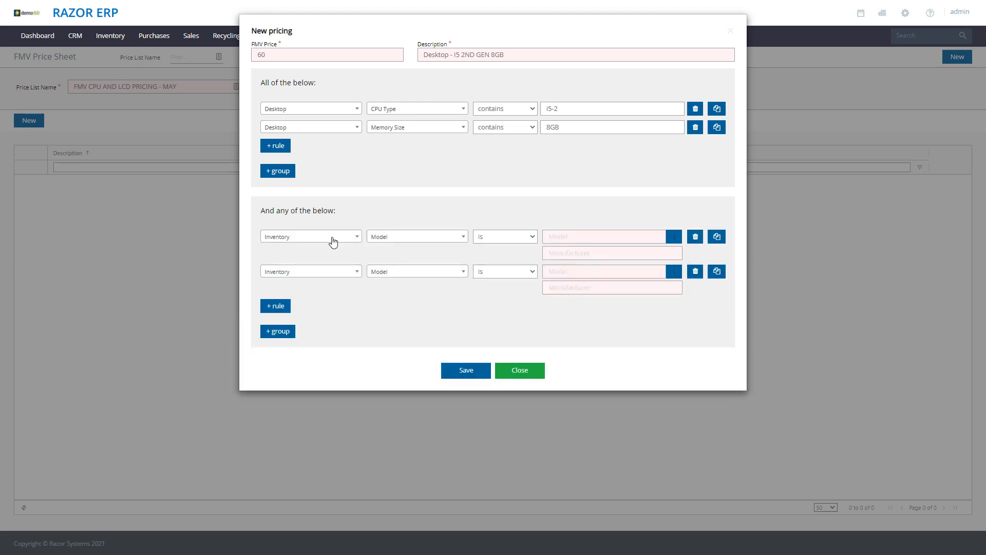
{"action": "left_click", "coordinate": [289, 242]}
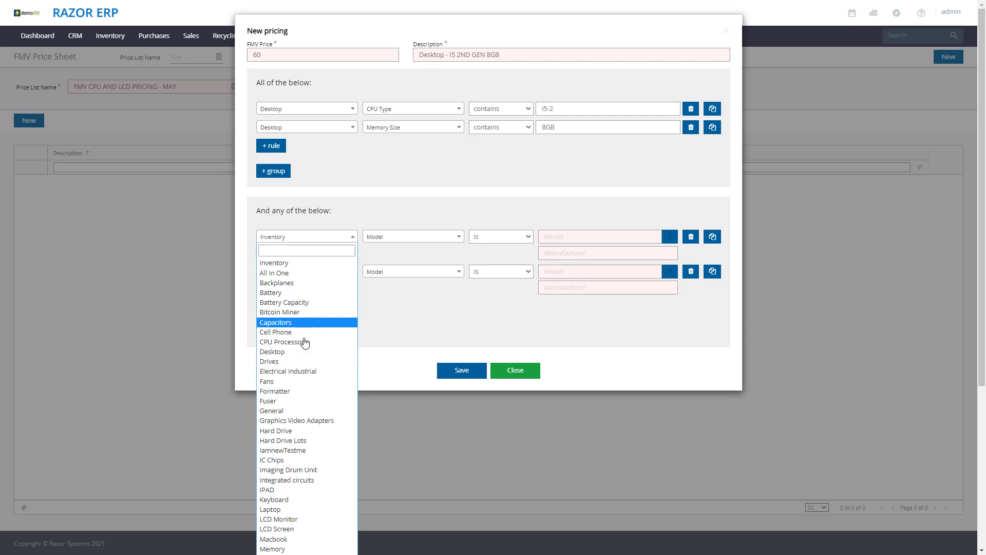
{"action": "left_click", "coordinate": [271, 352]}
{"action": "left_click", "coordinate": [414, 239]}
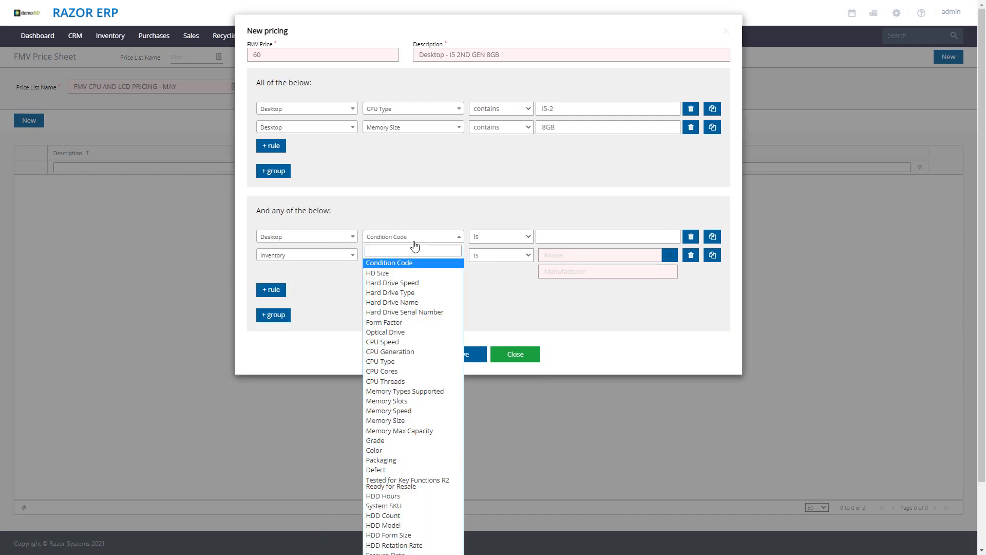
{"action": "left_click", "coordinate": [397, 273]}
{"action": "left_click", "coordinate": [494, 238]}
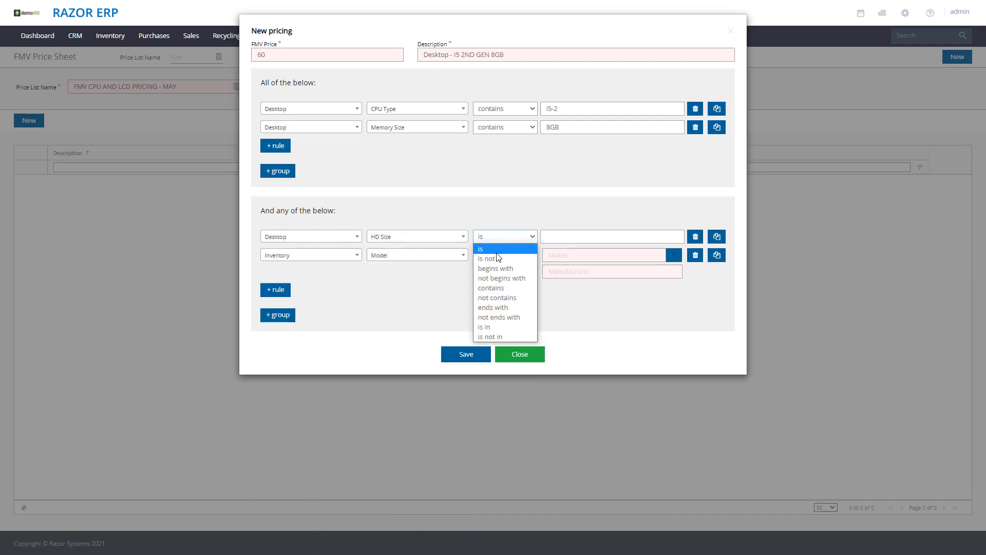
{"action": "left_click", "coordinate": [569, 236]}
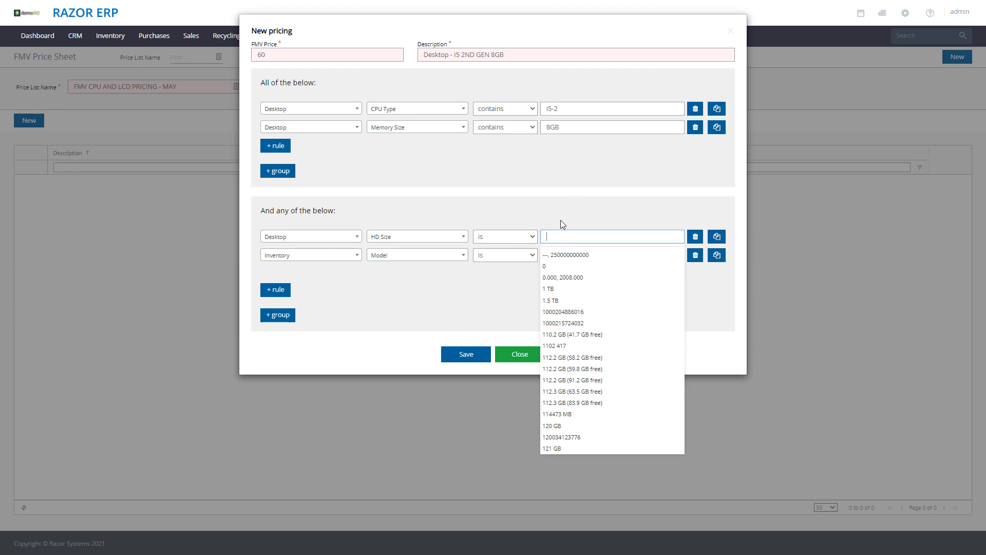
{"action": "left_click", "coordinate": [454, 205]}
{"action": "left_click", "coordinate": [695, 236]}
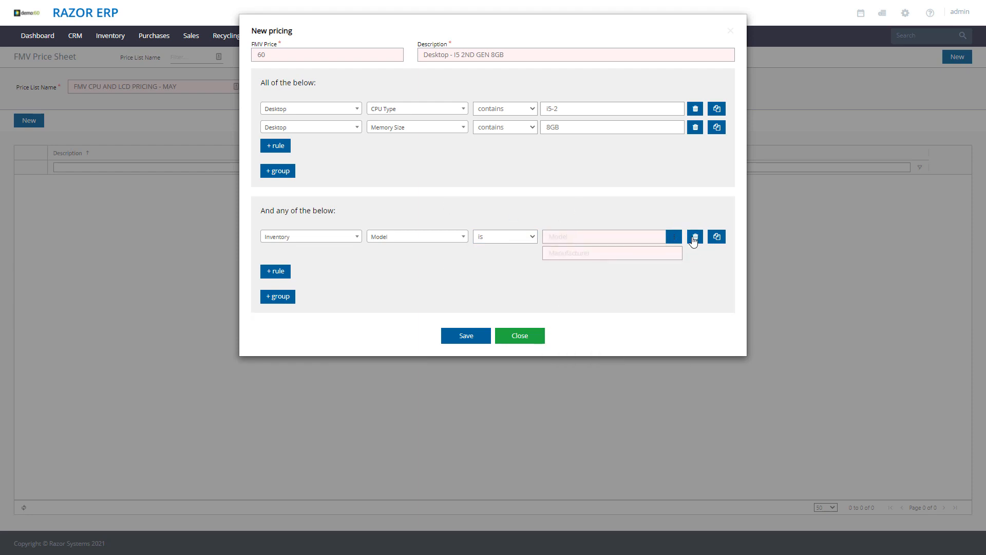
{"action": "left_click", "coordinate": [695, 236]}
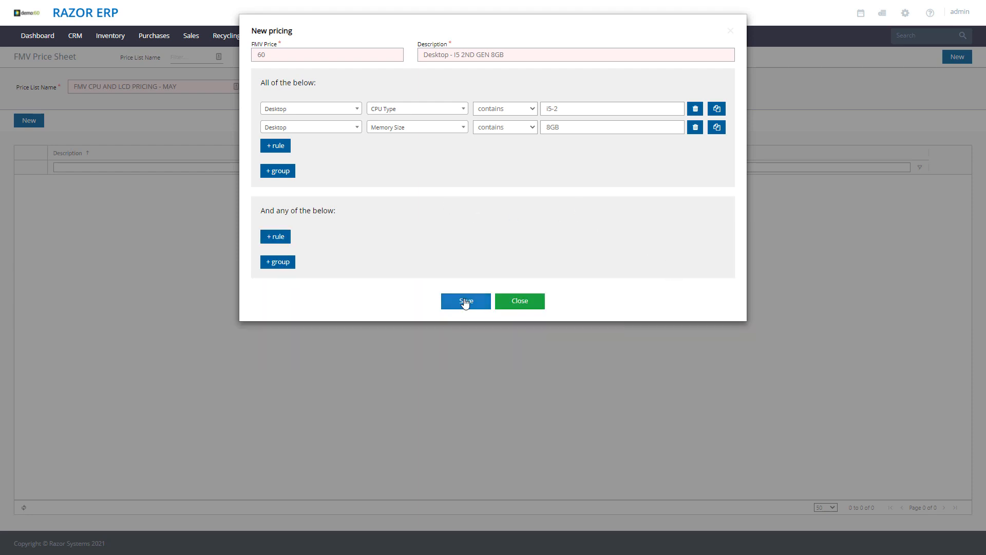
Step: Delete the 8GB Memory Size rule from "All of the below" and add a rule under "And any of the below"
{"action": "left_click", "coordinate": [696, 130]}
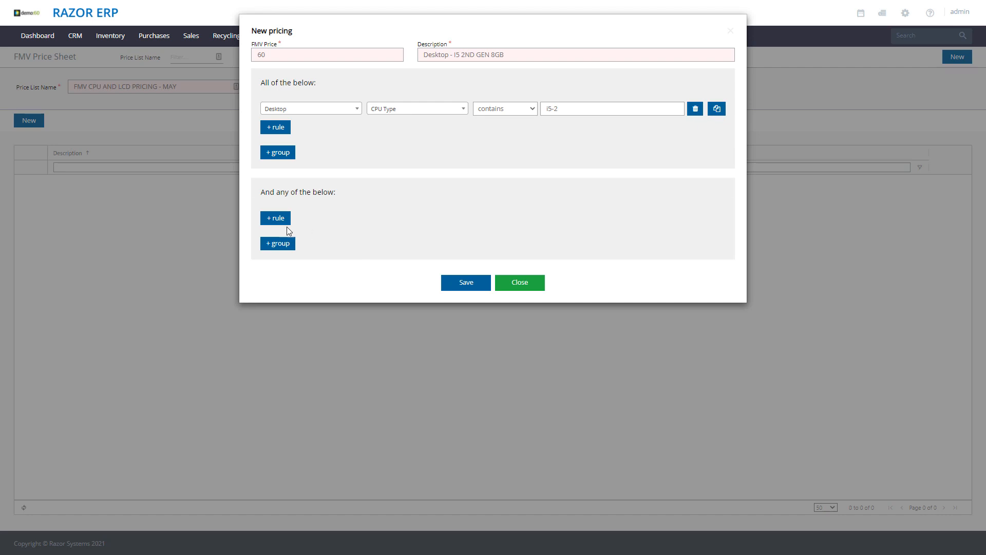
{"action": "left_click_drag", "start_coordinate": [261, 191], "coordinate": [326, 203]}
{"action": "left_click", "coordinate": [274, 220]}
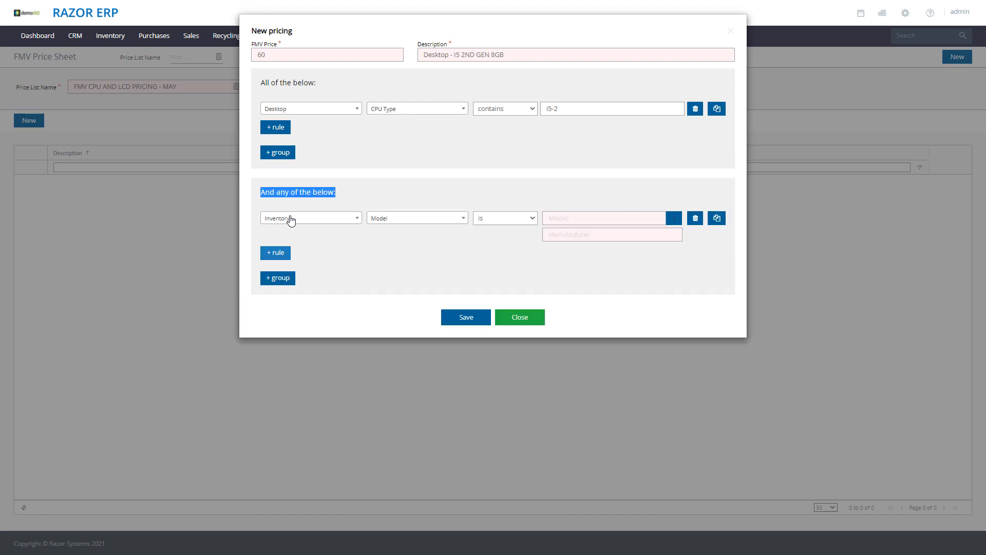
{"action": "left_click", "coordinate": [325, 220]}
{"action": "type", "text": "mem"}
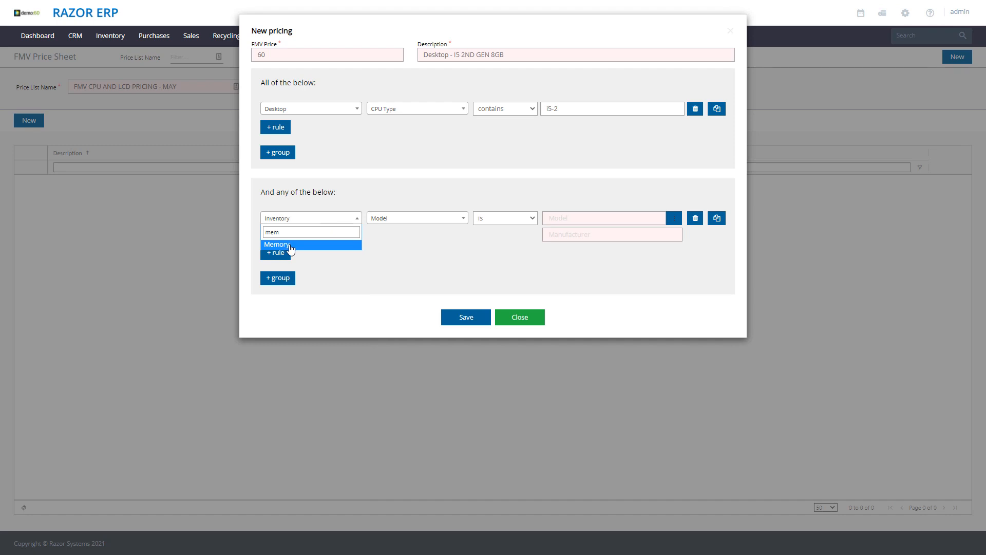
{"action": "left_click", "coordinate": [288, 245]}
{"action": "left_click", "coordinate": [380, 220]}
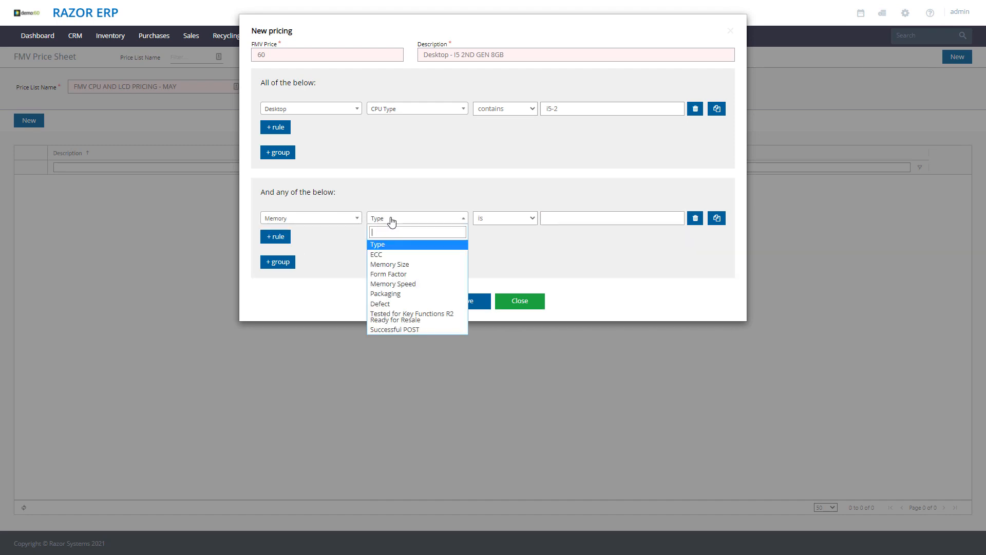
Step: Set the rule under "And any of the below" to the Desktop category and the Memory Size attribute
{"action": "left_click", "coordinate": [328, 221]}
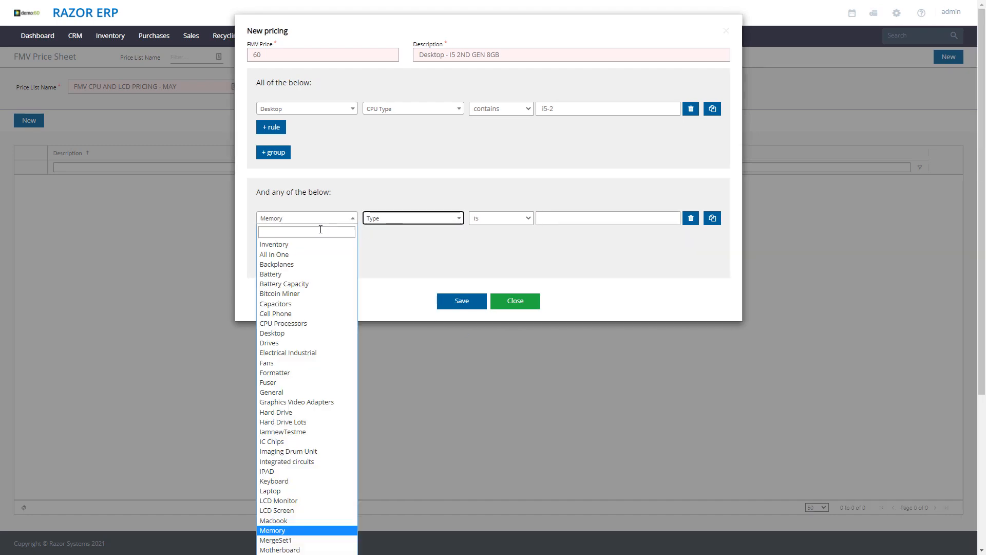
{"action": "type", "text": "de"}
{"action": "left_click", "coordinate": [308, 245]}
{"action": "left_click", "coordinate": [402, 218]}
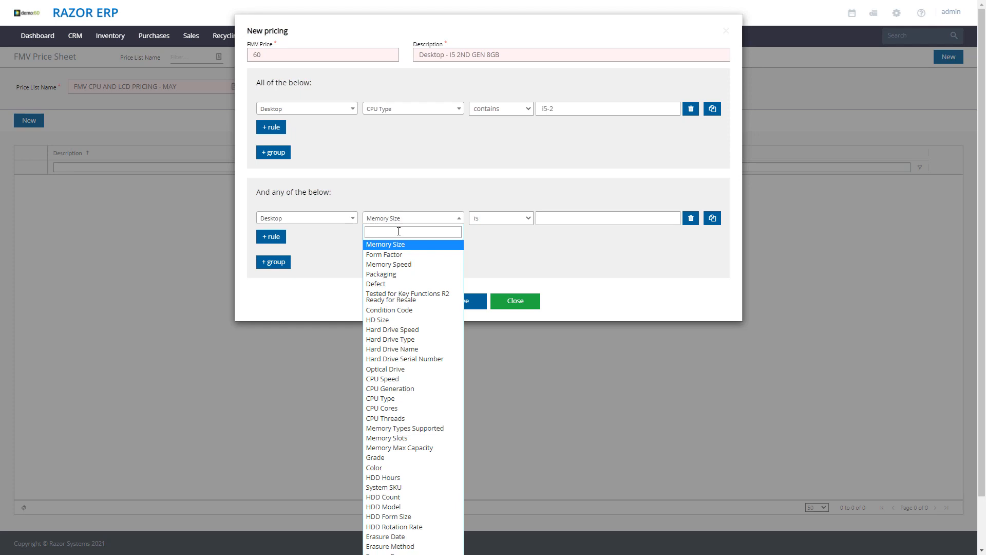
{"action": "type", "text": "mem"}
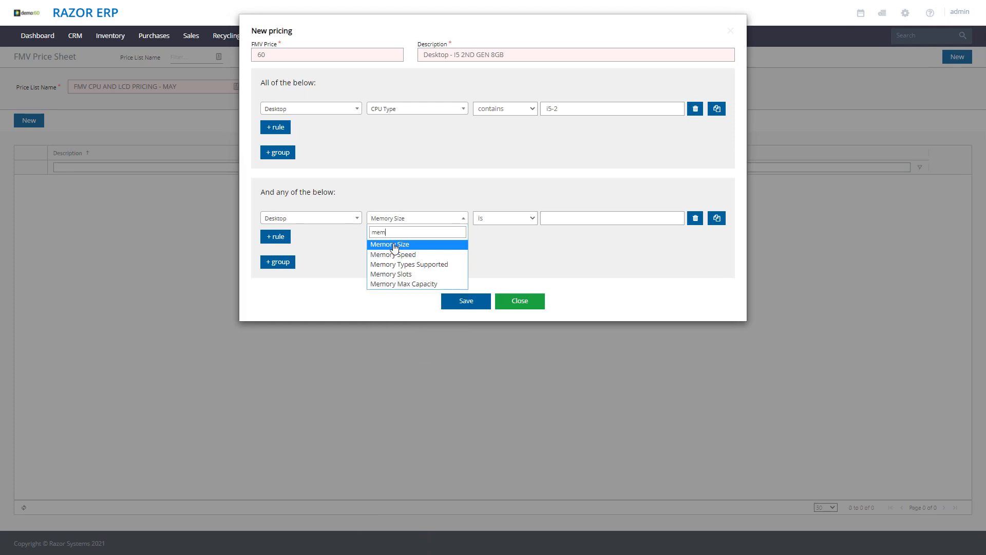
{"action": "left_click", "coordinate": [394, 245]}
Step: Make the Memory Size rule match exactly "8GB DDR3" using the "is" condition
{"action": "left_click", "coordinate": [507, 223]}
{"action": "left_click", "coordinate": [507, 223]}
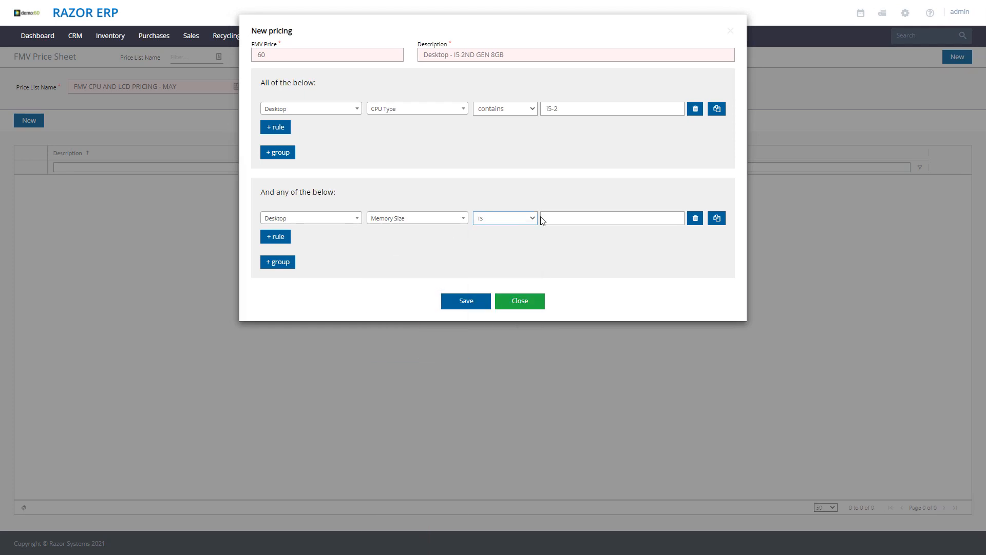
{"action": "left_click", "coordinate": [556, 216]}
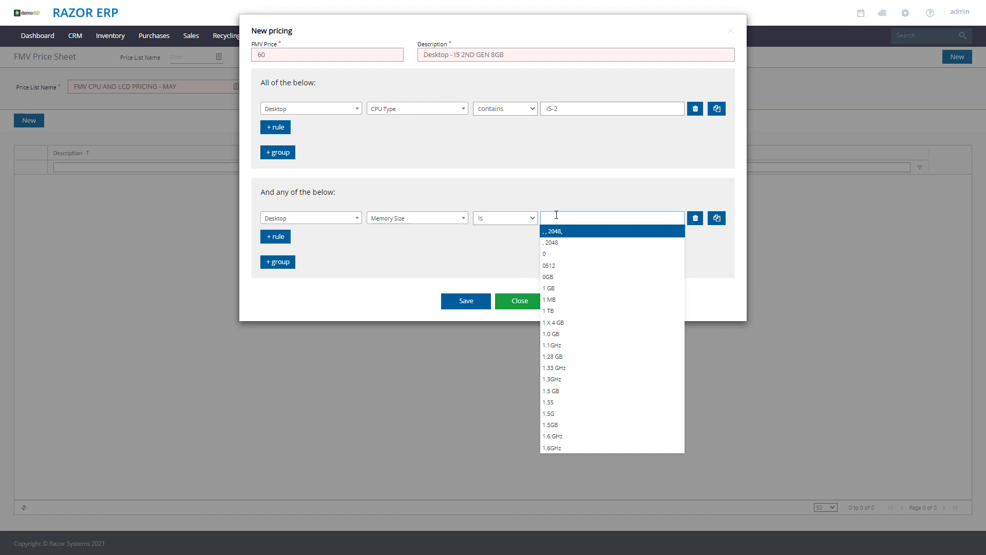
{"action": "type", "text": "8"}
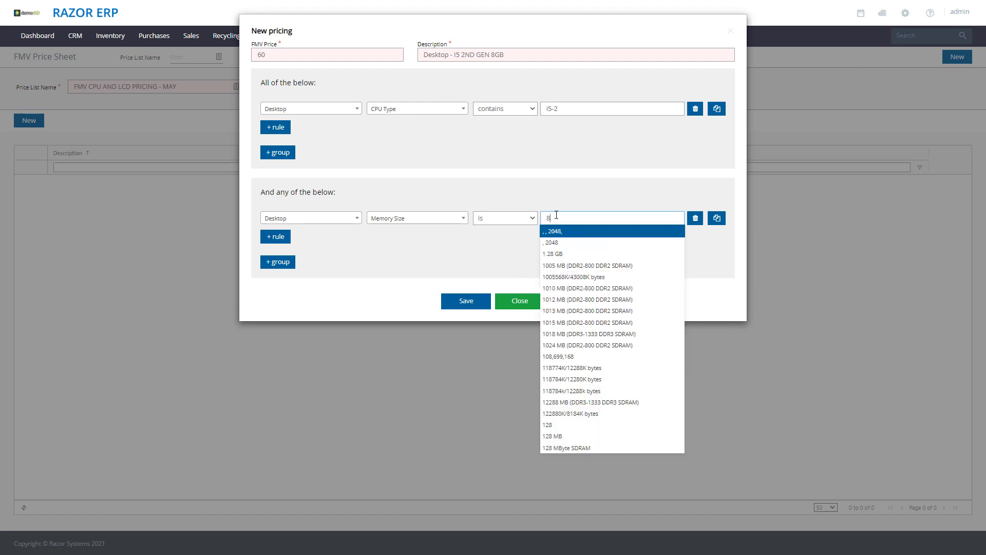
{"action": "type", "text": "b"}
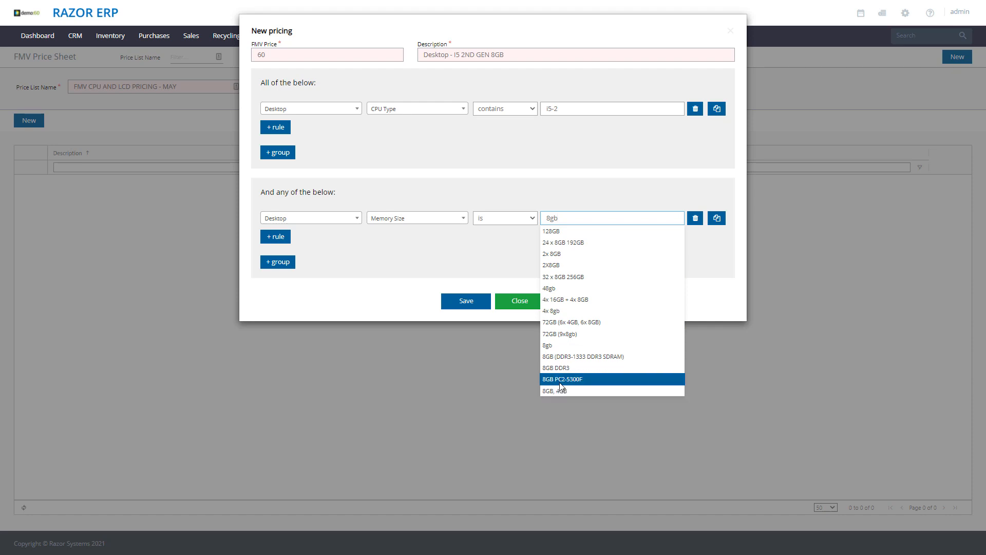
{"action": "left_click", "coordinate": [564, 368]}
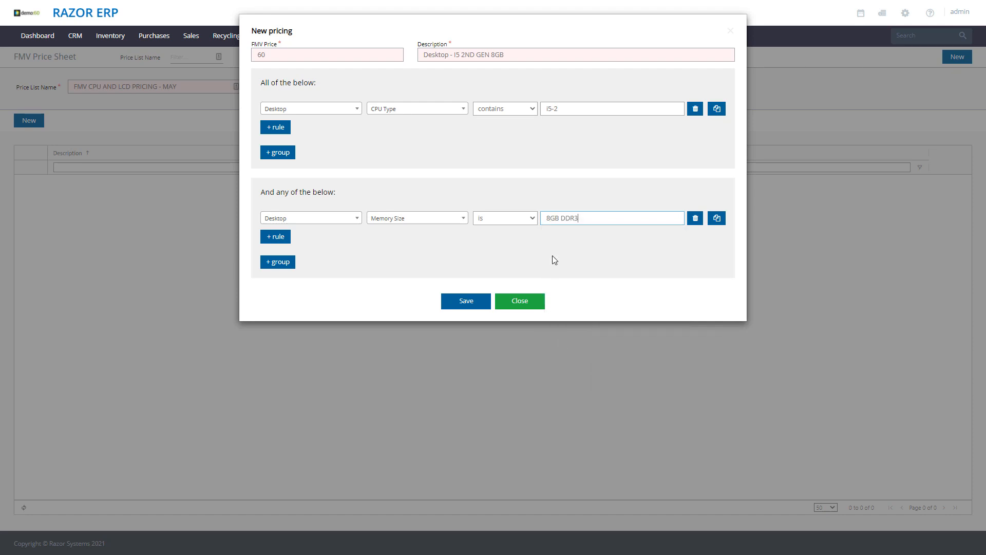
Step: Duplicate the Memory Size rule and set the duplicate's value to "8GB (DDR3-1333 DDR3 SDRAM)"
{"action": "left_click", "coordinate": [716, 218]}
{"action": "triple_click", "coordinate": [581, 236]}
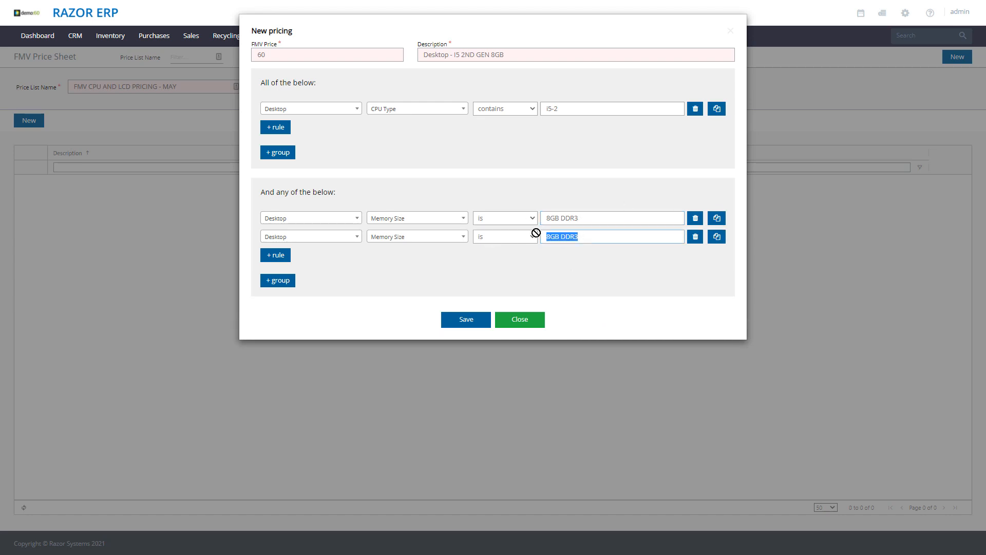
{"action": "type", "text": "8gb"}
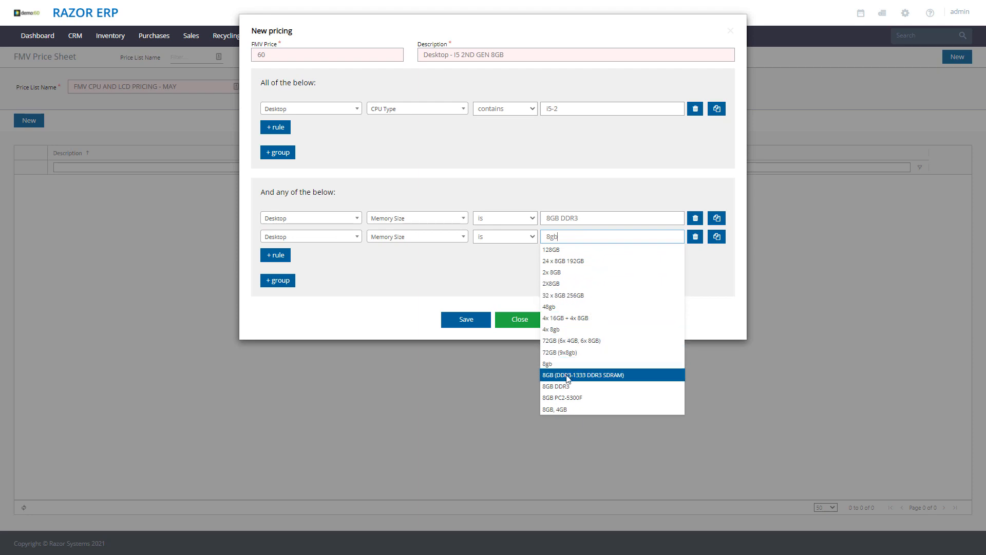
{"action": "left_click", "coordinate": [581, 375]}
Step: Duplicate the second Memory Size rule and set the new rule's value to "8GB PC2-5300F"
{"action": "left_click", "coordinate": [720, 240]}
{"action": "triple_click", "coordinate": [606, 255]}
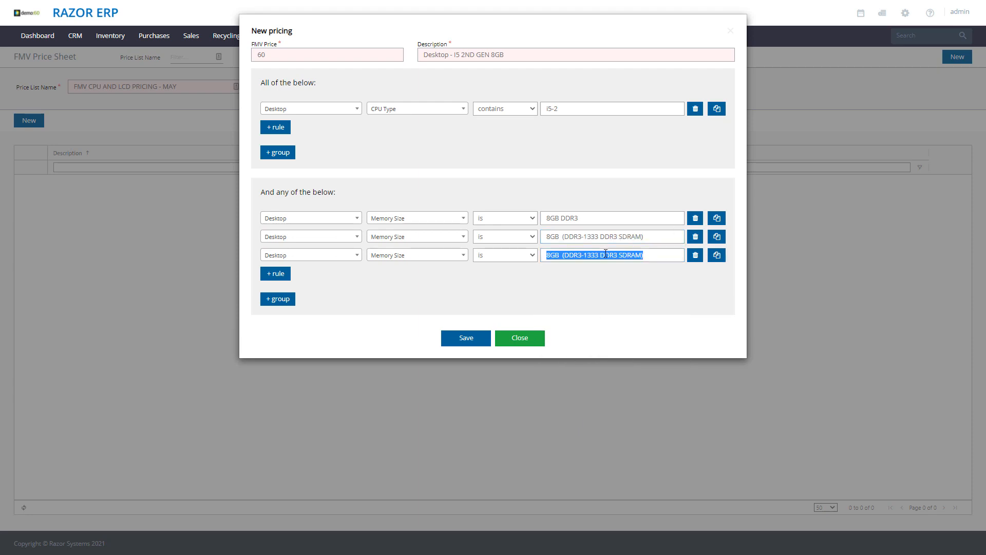
{"action": "type", "text": "8gb"}
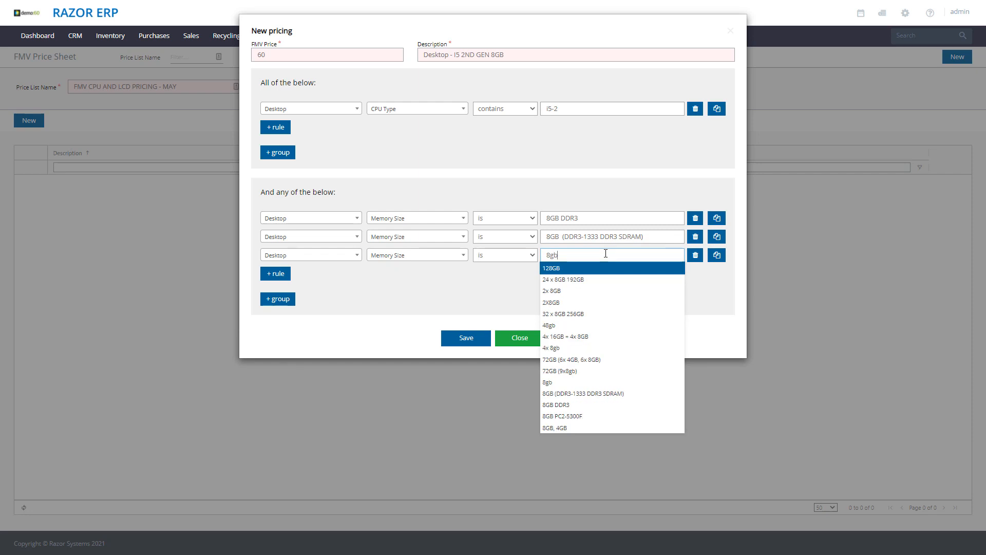
{"action": "left_click", "coordinate": [573, 417]}
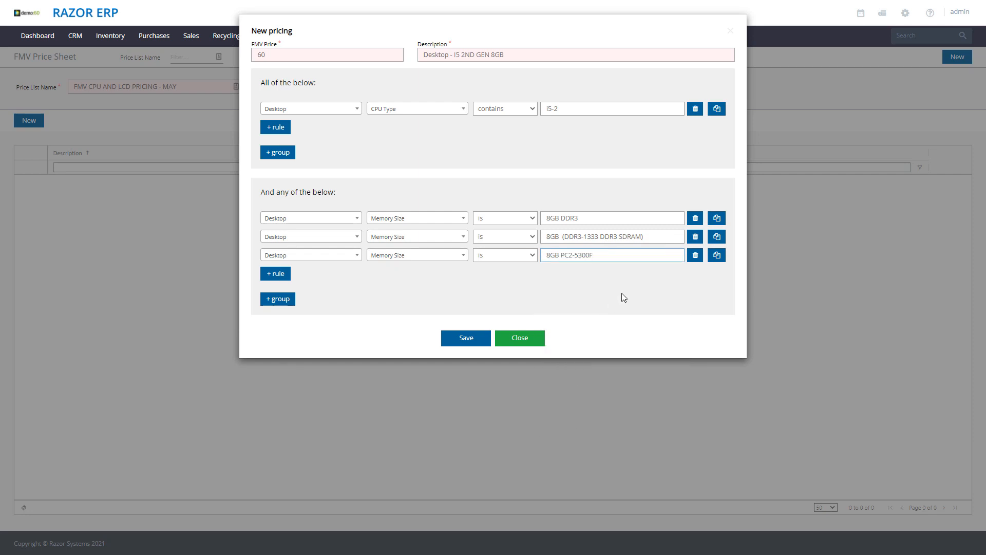
Step: Duplicate the 8GB PC2-5300F rule, and delete all the duplicated Memory Size rules except the first 8GB DDR3 one
{"action": "left_click", "coordinate": [717, 255]}
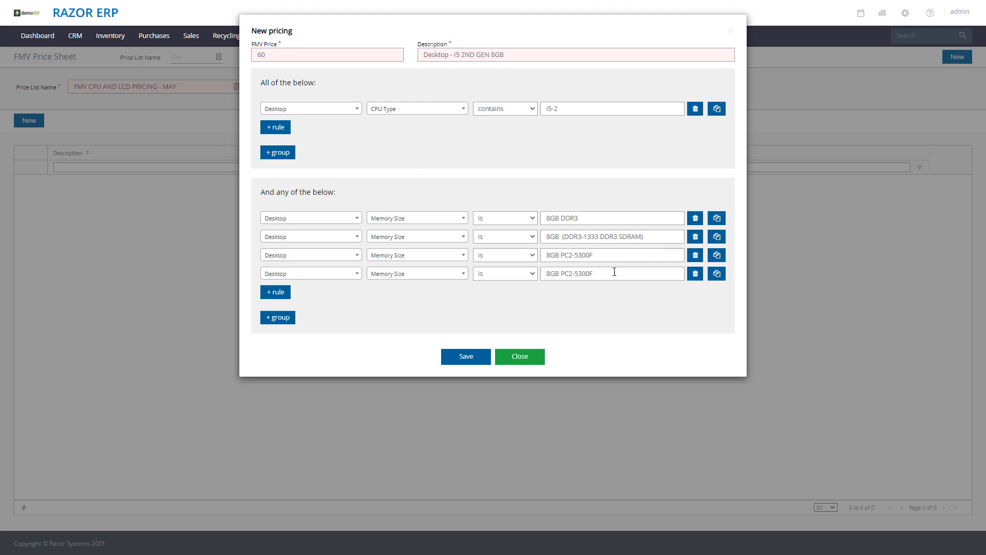
{"action": "triple_click", "coordinate": [616, 272]}
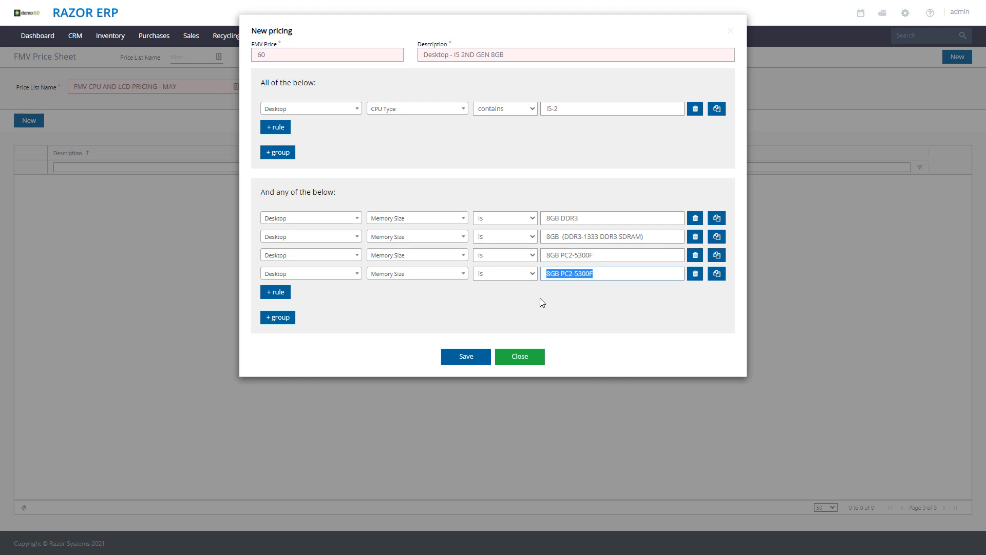
{"action": "left_click", "coordinate": [697, 237]}
{"action": "left_click", "coordinate": [699, 237]}
{"action": "left_click", "coordinate": [699, 237]}
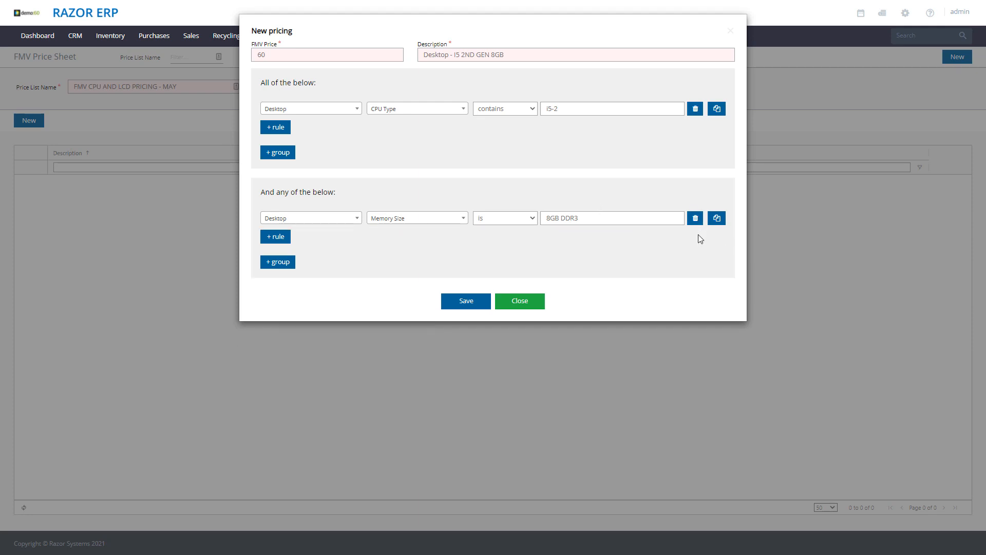
Step: Make the remaining Memory Size rule match values that contain "8GB" and save the new pricing
{"action": "left_click", "coordinate": [485, 220]}
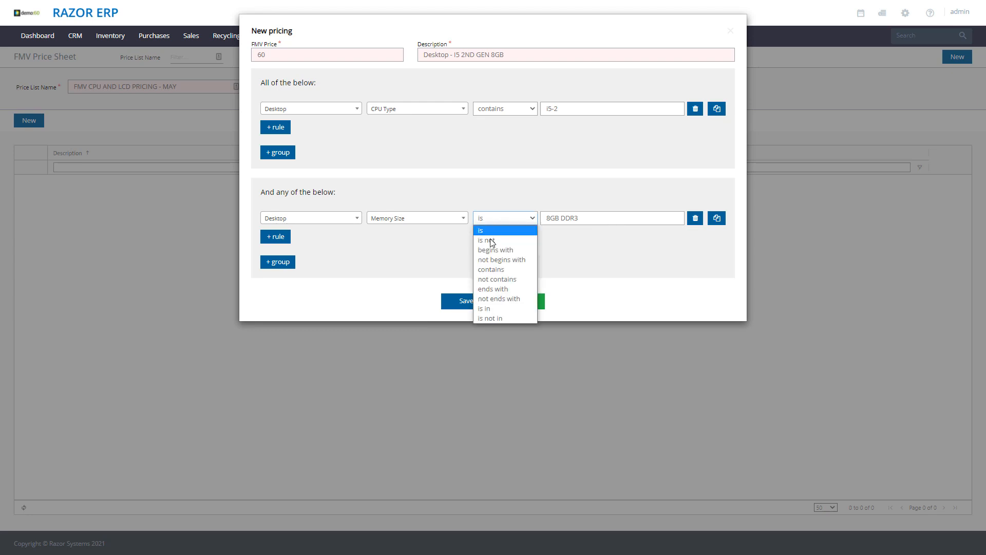
{"action": "left_click", "coordinate": [493, 270]}
{"action": "left_click_drag", "start_coordinate": [583, 218], "coordinate": [538, 218]}
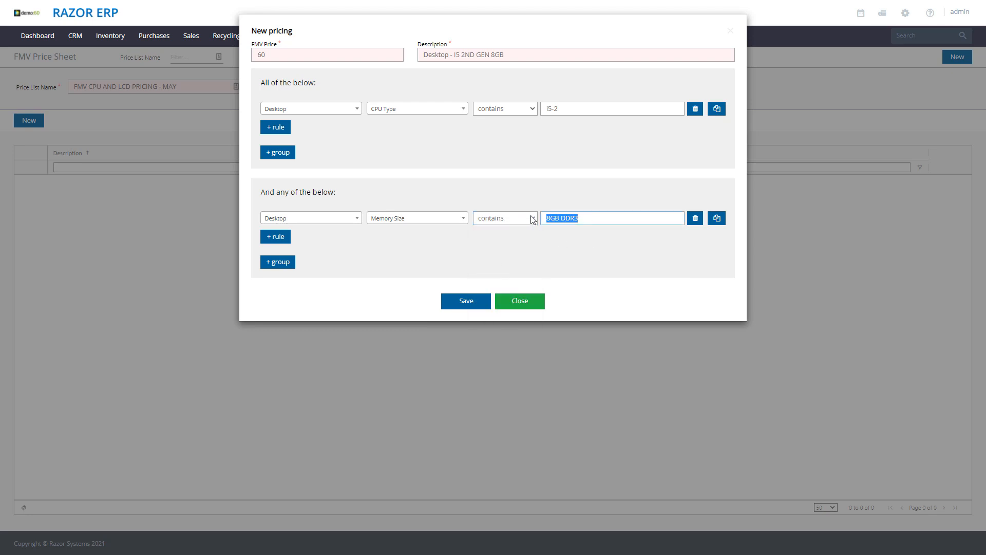
{"action": "type", "text": "8gb"}
{"action": "key", "text": "BackSpace"}
{"action": "type", "text": "GB"}
{"action": "left_click", "coordinate": [465, 303]}
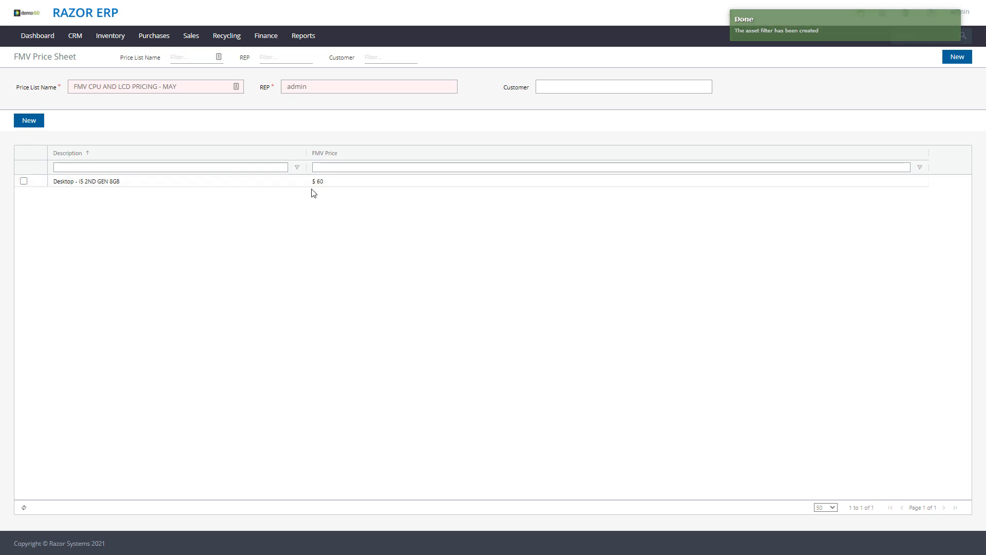
Step: Copy the "Desktop - I5 2ND GEN 8GB" pricing and set the copy's description to "Desktop - I5 3RD GEN 16GB"
{"action": "left_click", "coordinate": [260, 181]}
{"action": "left_click", "coordinate": [128, 153]}
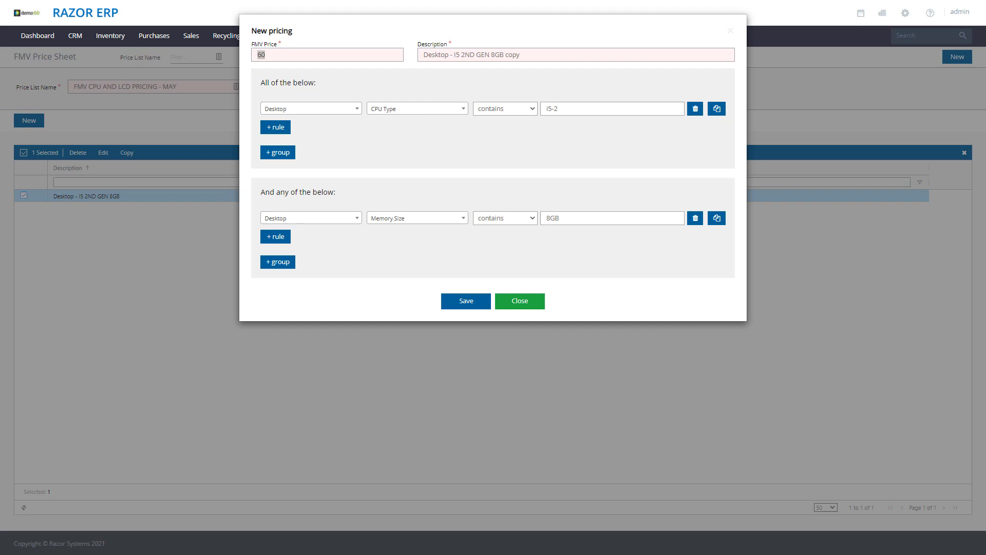
{"action": "left_click_drag", "start_coordinate": [523, 54], "coordinate": [396, 55]}
{"action": "key", "text": "ctrl+v"}
Step: Make the copied pricing match CPU Type "i5-3" and Memory Size "16GB", and save it with an FMV price of 100
{"action": "left_click_drag", "start_coordinate": [580, 225], "coordinate": [535, 229]}
{"action": "type", "text": "16"}
{"action": "left_click", "coordinate": [470, 307]}
{"action": "double_click", "coordinate": [257, 56]}
{"action": "type", "text": "100"}
{"action": "left_click", "coordinate": [467, 304]}
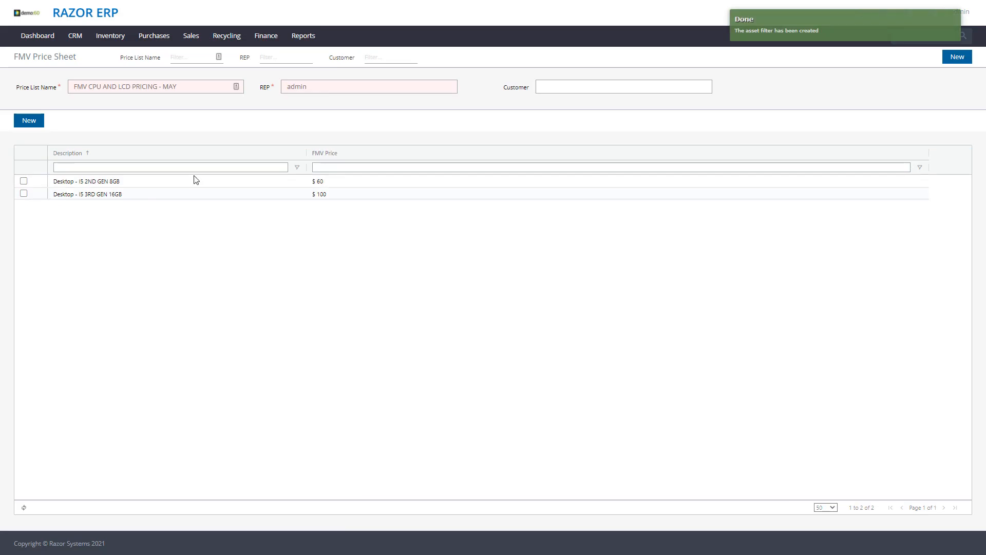
Step: Copy the "Desktop - I5 3RD GEN 16GB" pricing as "Desktop - I5 3RD GEN 8GB" with Memory Size containing "8GB", and save it
{"action": "left_click", "coordinate": [177, 200]}
{"action": "left_click", "coordinate": [126, 153]}
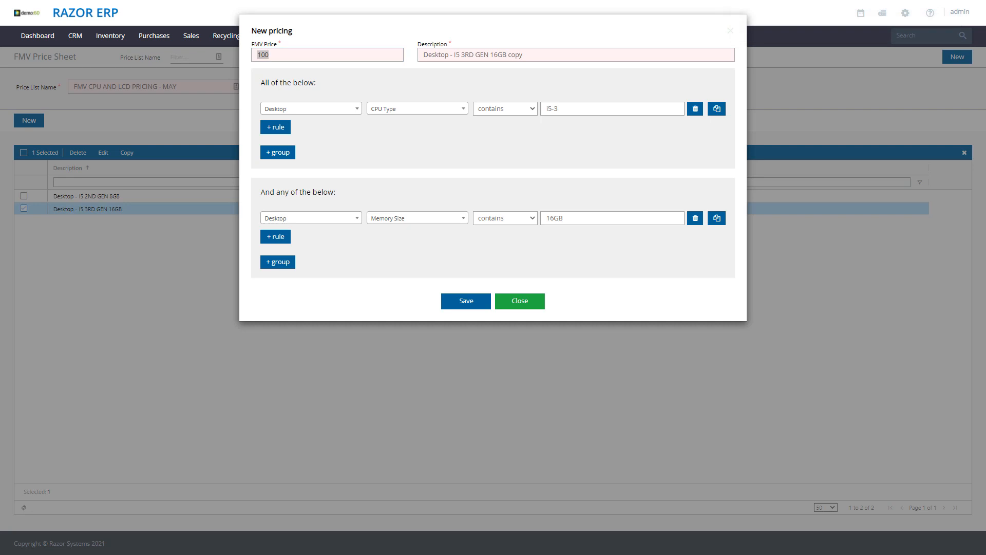
{"action": "left_click_drag", "start_coordinate": [534, 50], "coordinate": [320, 40]}
{"action": "key", "text": "ctrl+v"}
{"action": "left_click_drag", "start_coordinate": [575, 219], "coordinate": [534, 221]}
{"action": "type", "text": "8GB"}
{"action": "left_click", "coordinate": [458, 304]}
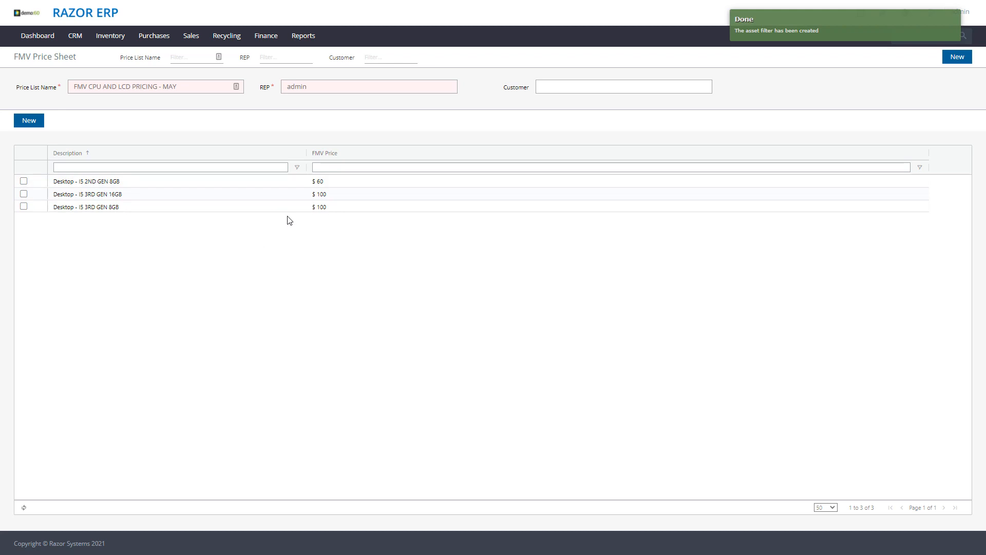
Step: Set the FMV price of "Desktop - I5 3RD GEN 8GB" to 75 directly in the price list
{"action": "left_click", "coordinate": [337, 209]}
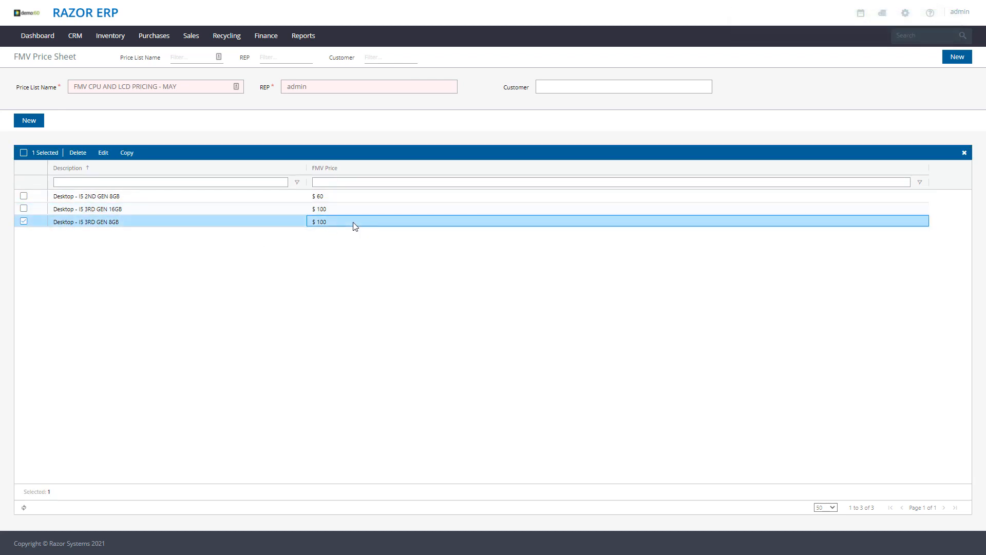
{"action": "type", "text": "75"}
{"action": "key", "text": "Return"}
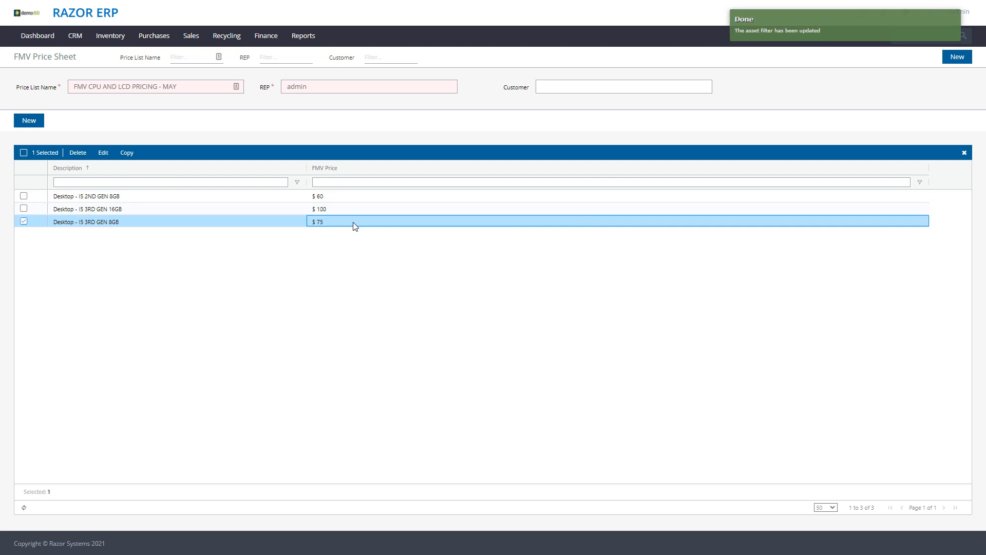
Step: Copy the "Desktop - I5 3RD GEN 8GB" pricing as "Desktop - I5 4THGEN 8GB" and make its CPU Type rule contain "i5-4"
{"action": "left_click", "coordinate": [126, 153]}
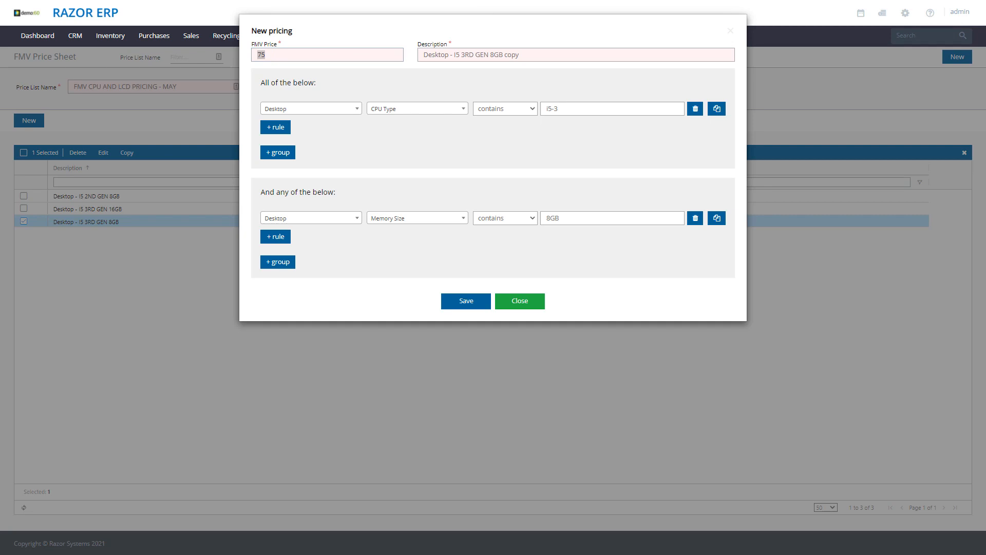
{"action": "key", "text": "Tab"}
{"action": "key", "text": "ctrl+v"}
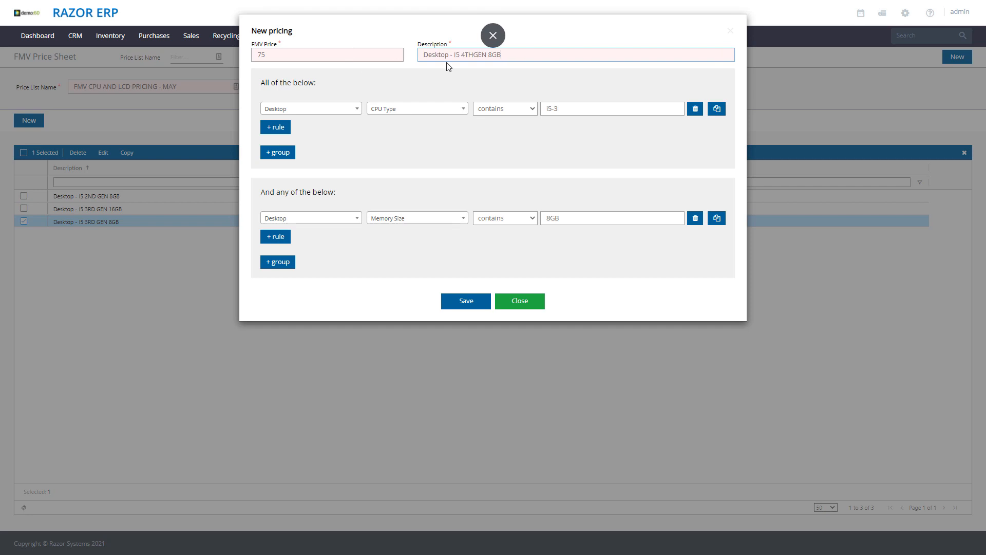
{"action": "double_click", "coordinate": [556, 104]}
{"action": "type", "text": "5"}
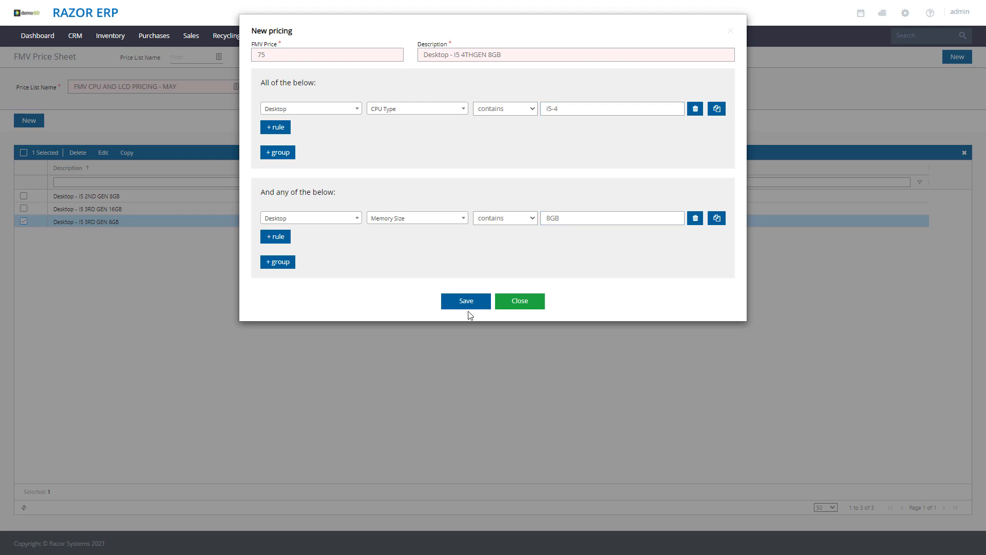
Step: Set the fourth-generation pricing's FMV price to 100 and save it
{"action": "left_click_drag", "start_coordinate": [272, 55], "coordinate": [208, 58]}
{"action": "type", "text": "100"}
{"action": "left_click", "coordinate": [463, 310]}
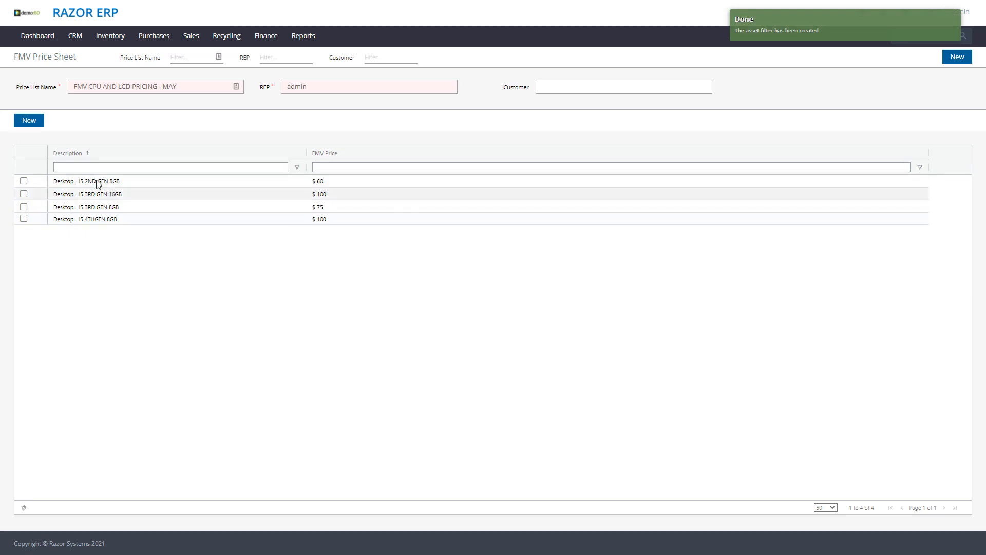
{"action": "left_click_drag", "start_coordinate": [235, 183], "coordinate": [290, 354]}
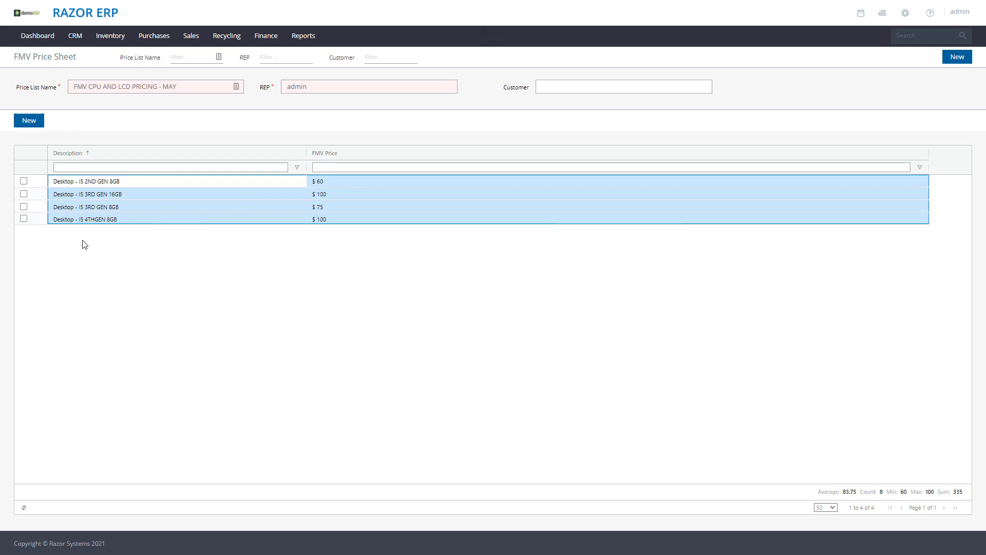
Step: Copy the "Desktop - I5 4THGEN 8GB" pricing as "Desktop - I5 5THGEN 8GB" and make its CPU Type rule contain "i5-5"
{"action": "left_click", "coordinate": [90, 222]}
{"action": "left_click", "coordinate": [127, 155]}
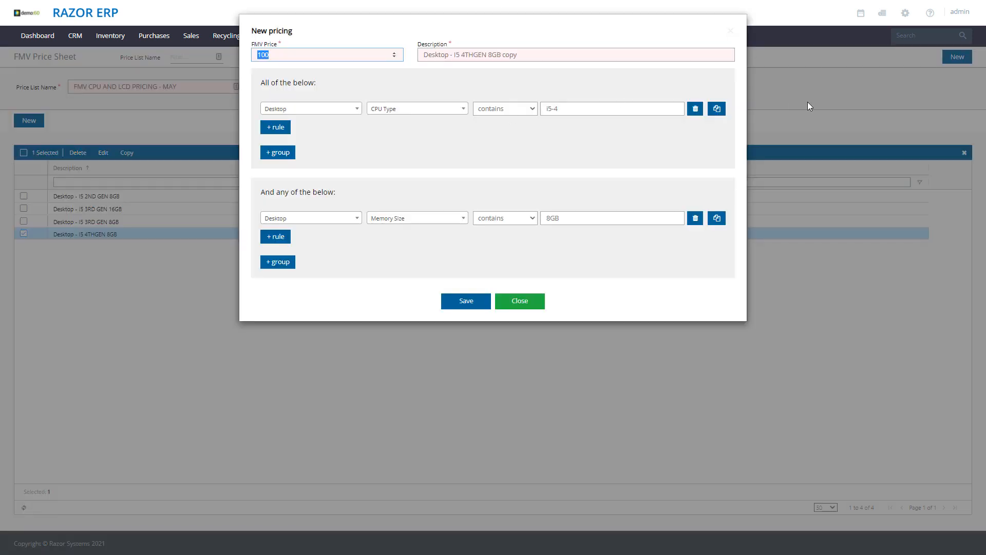
{"action": "triple_click", "coordinate": [592, 58]}
{"action": "key", "text": "ctrl+v"}
{"action": "double_click", "coordinate": [554, 109]}
{"action": "type", "text": "5"}
Step: Set the fifth-generation pricing's FMV price to 120 and save it
{"action": "left_click_drag", "start_coordinate": [575, 217], "coordinate": [531, 221]}
{"action": "left_click", "coordinate": [451, 307]}
{"action": "left_click_drag", "start_coordinate": [267, 56], "coordinate": [241, 62]}
{"action": "type", "text": "120"}
{"action": "left_click", "coordinate": [452, 301]}
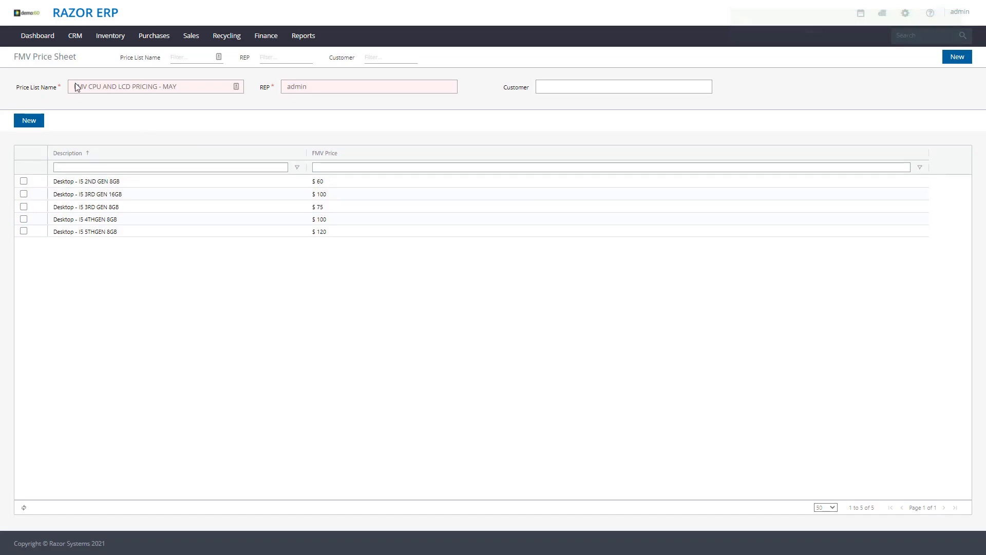
Step: Start a new pricing described as "LCD MONITOR - 19"" with an FMV price of 15
{"action": "left_click", "coordinate": [30, 121]}
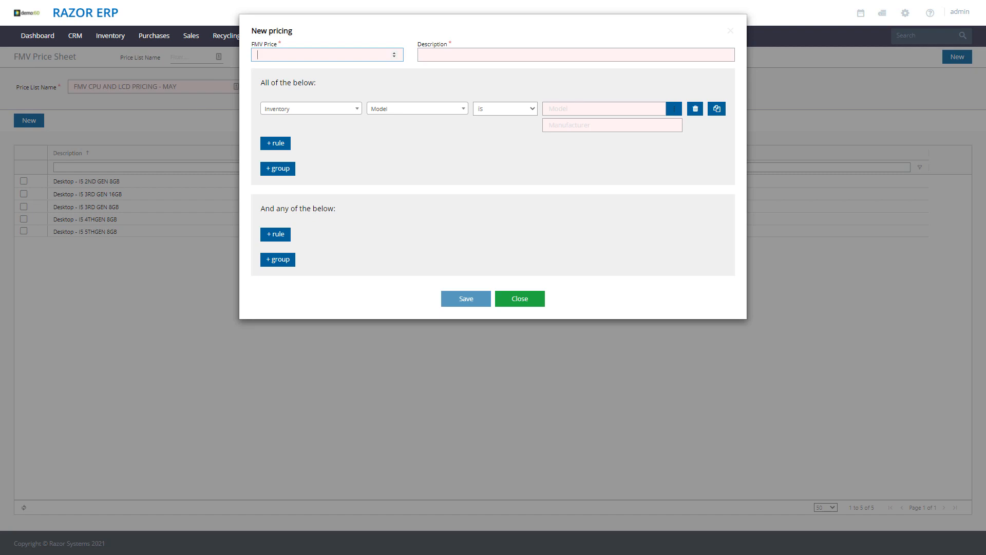
{"action": "type", "text": "-19"}
{"action": "left_click", "coordinate": [512, 55]}
{"action": "type", "text": "LCD MONITOR - 19\""}
{"action": "key", "text": "ctrl+a"}
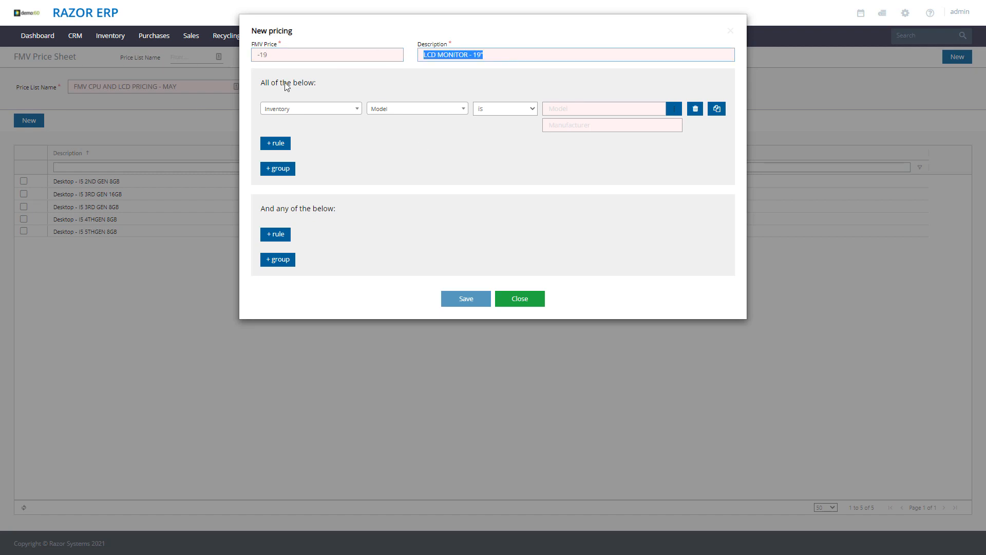
{"action": "key", "text": "shift+Tab"}
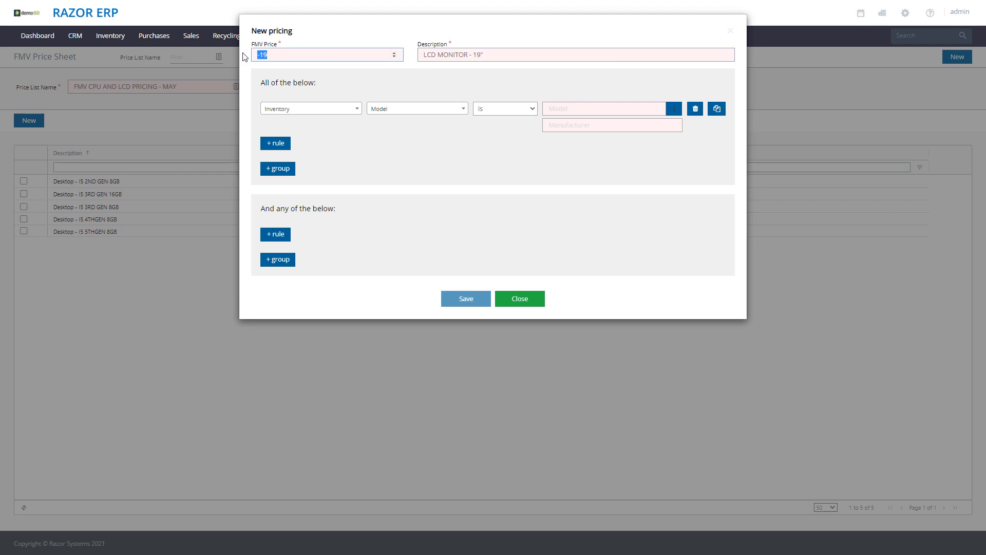
{"action": "type", "text": "15"}
Step: Make the new pricing's first rule require the LCD Monitor Size to contain "19"
{"action": "left_click", "coordinate": [337, 110]}
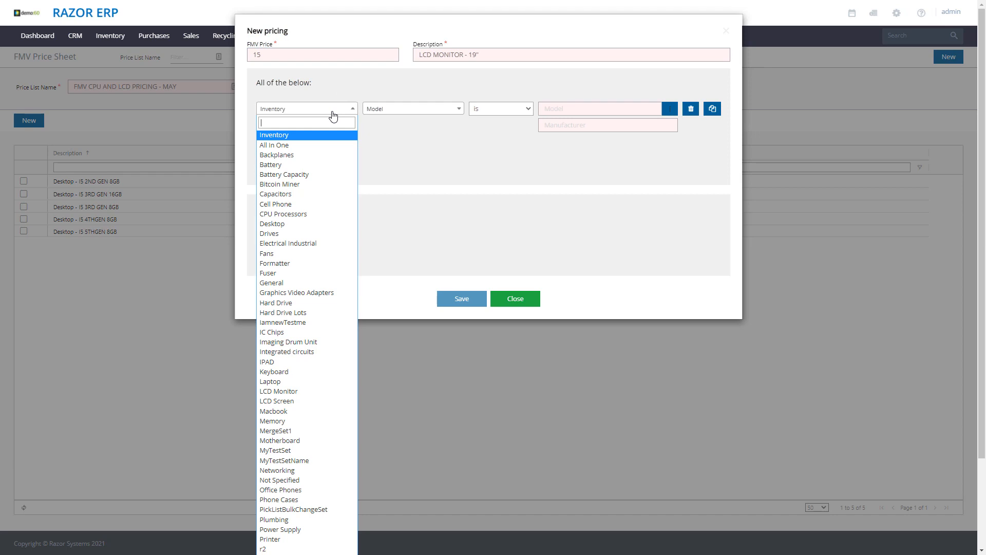
{"action": "type", "text": "lc"}
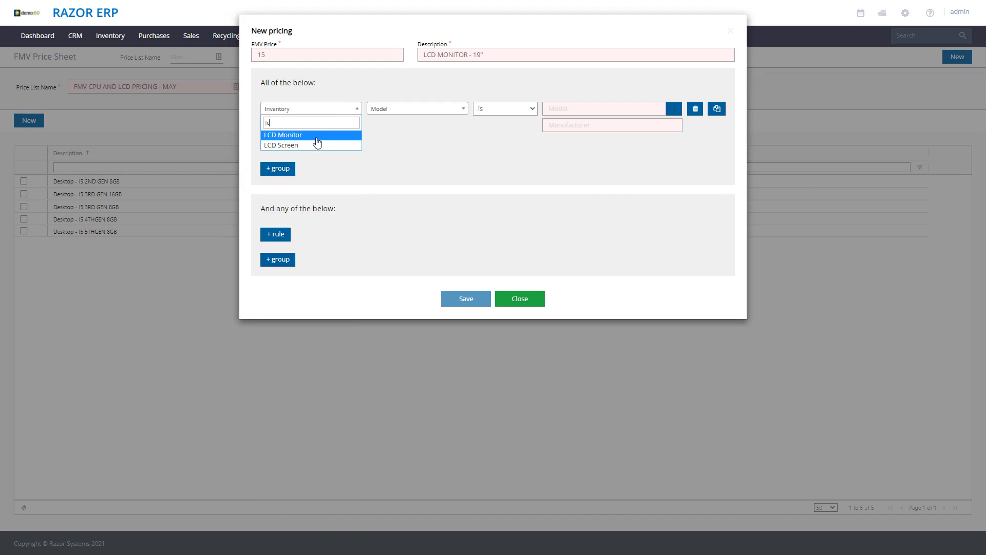
{"action": "left_click", "coordinate": [316, 137]}
{"action": "left_click", "coordinate": [397, 111]}
{"action": "left_click", "coordinate": [397, 111]}
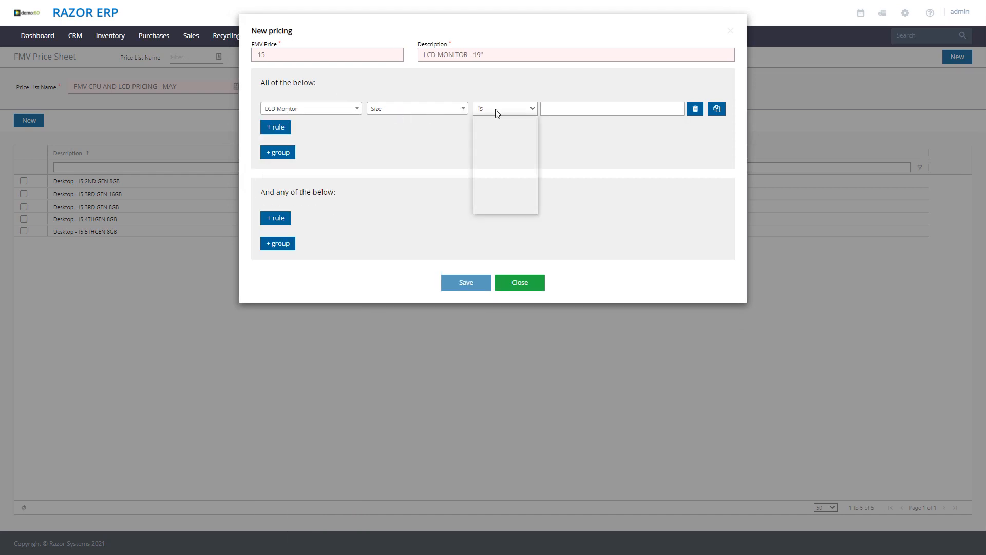
{"action": "left_click", "coordinate": [496, 109]}
{"action": "left_click", "coordinate": [494, 156]}
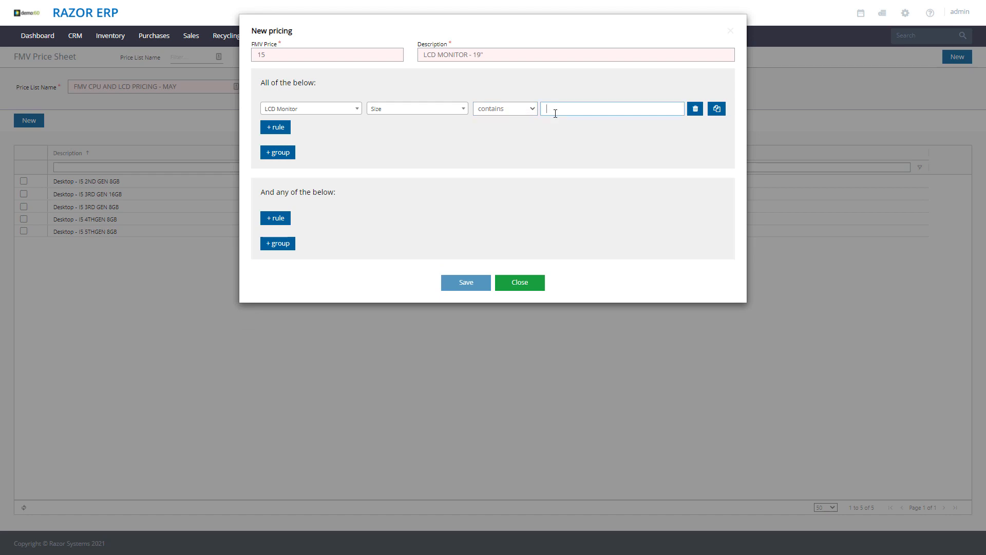
{"action": "type", "text": "19"}
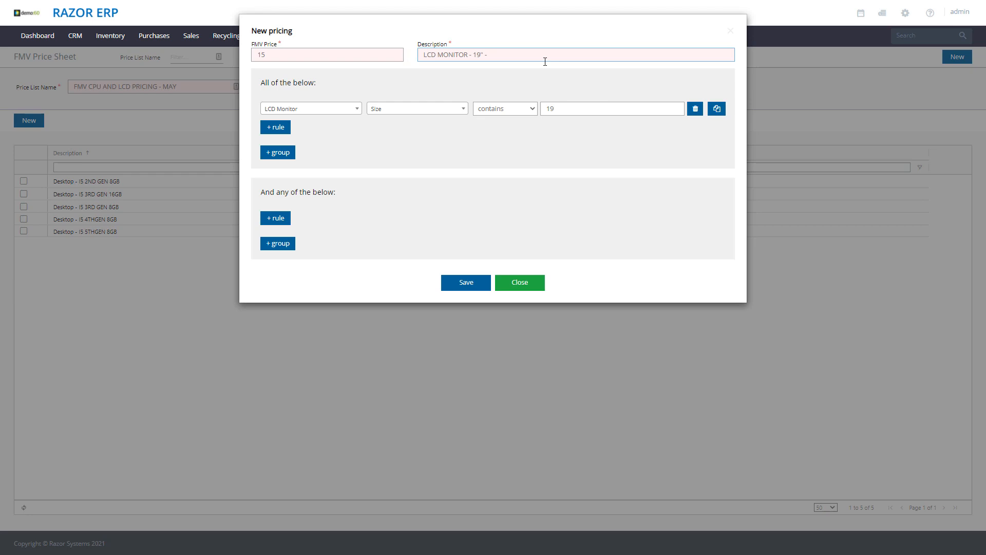
Step: Extend the description to "LCD MONITOR - 19" - BLACK" and add a second rule for LCD Monitor
{"action": "type", "text": "BLACK"}
{"action": "left_click", "coordinate": [278, 128]}
{"action": "left_click", "coordinate": [300, 128]}
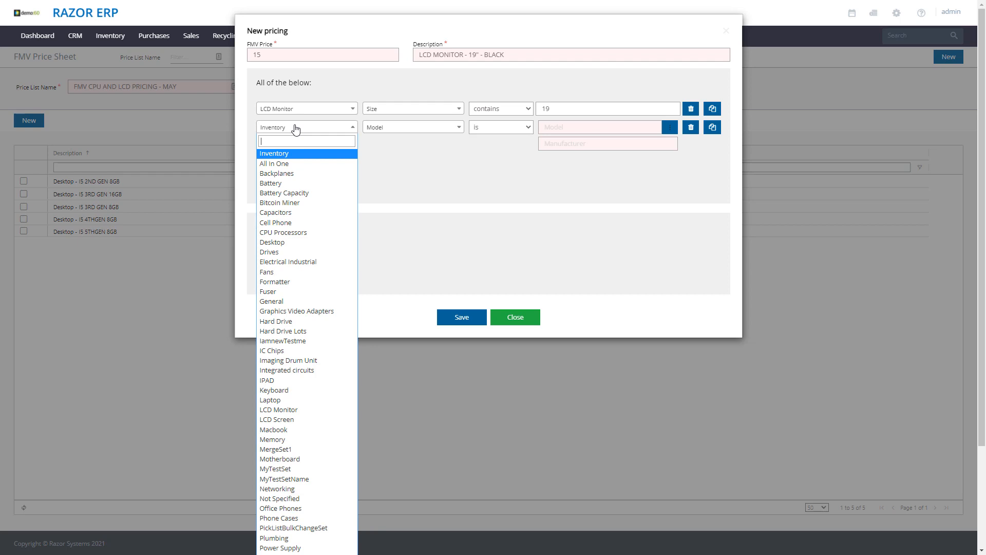
{"action": "type", "text": "lcd"}
{"action": "left_click", "coordinate": [297, 153]}
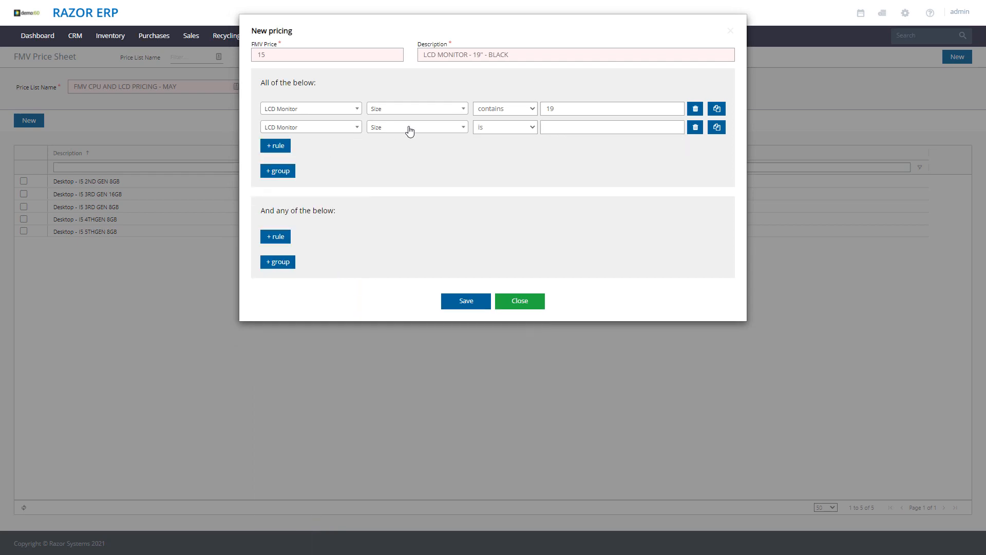
Step: Make the second LCD Monitor rule require Color to contain "Black" and save the pricing
{"action": "left_click", "coordinate": [410, 128]}
{"action": "type", "text": "color"}
{"action": "key", "text": "Return"}
{"action": "left_click", "coordinate": [426, 132]}
{"action": "type", "text": "col"}
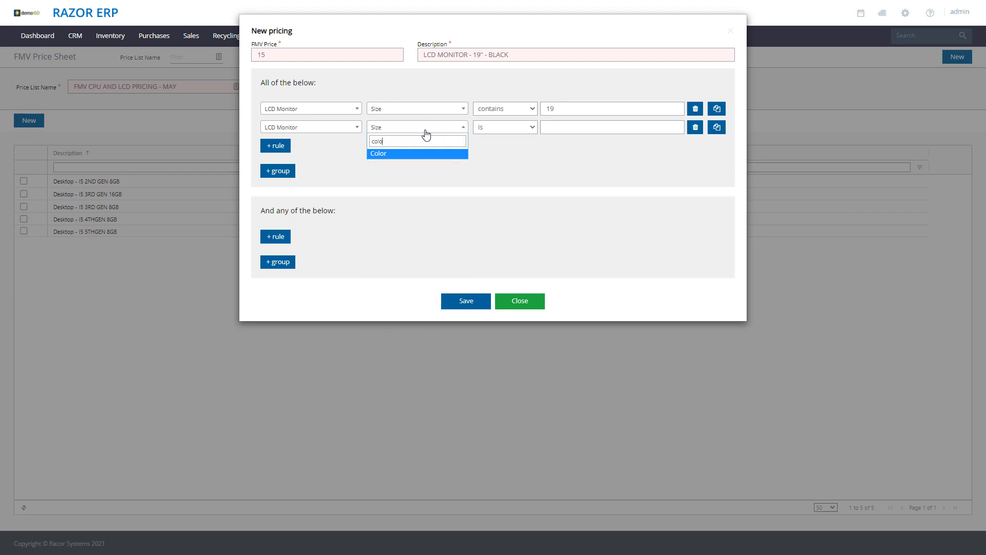
{"action": "key", "text": "Return"}
{"action": "left_click", "coordinate": [518, 128]}
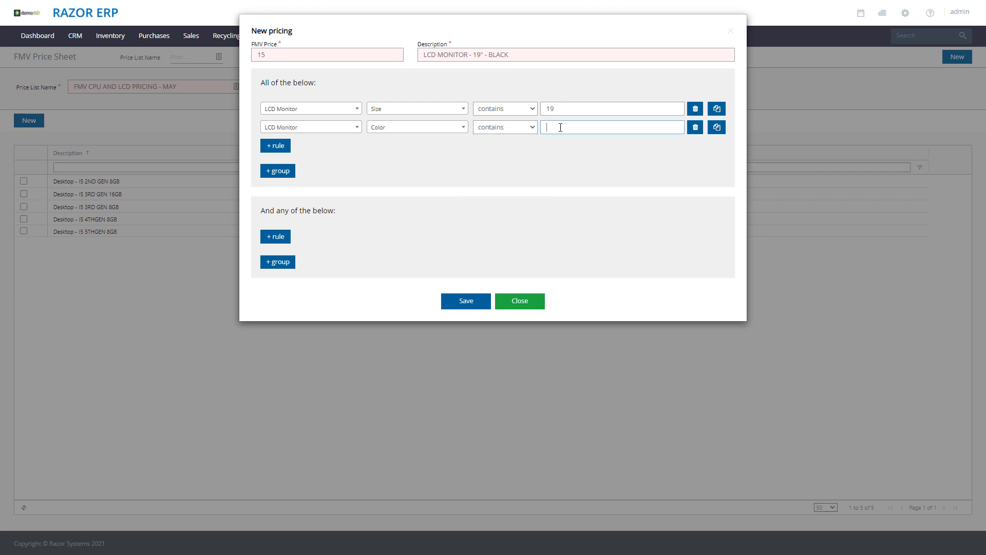
{"action": "type", "text": "lack"}
{"action": "left_click", "coordinate": [466, 301]}
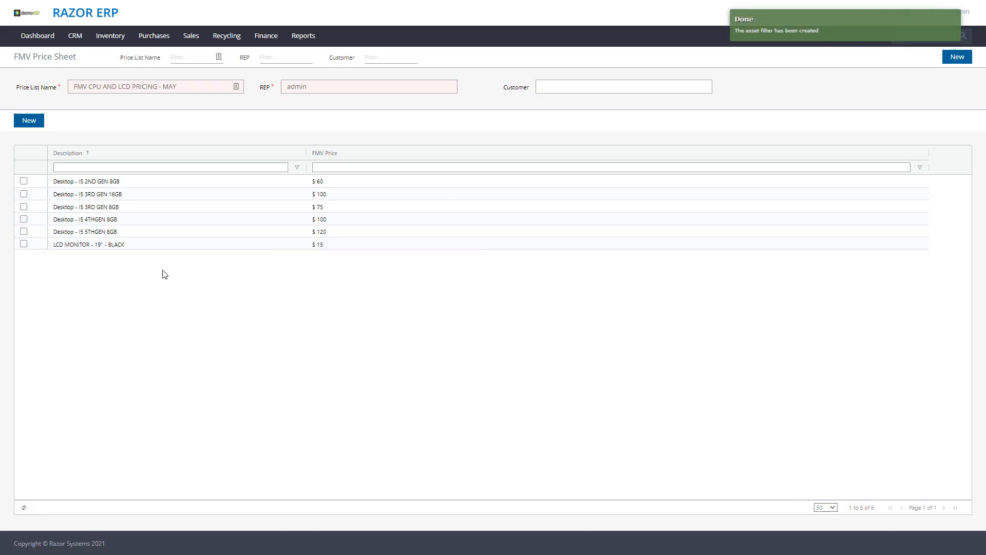
Step: Copy the "LCD MONITOR - 19" - BLACK" pricing as "LCD MONITOR - 20"" with an FMV price of 17.50
{"action": "left_click", "coordinate": [95, 244]}
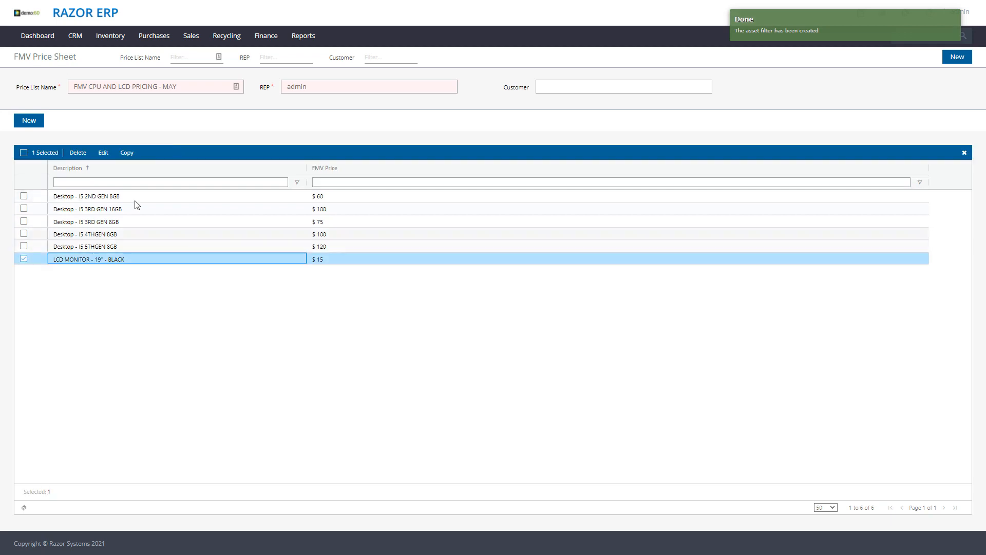
{"action": "left_click", "coordinate": [127, 152]}
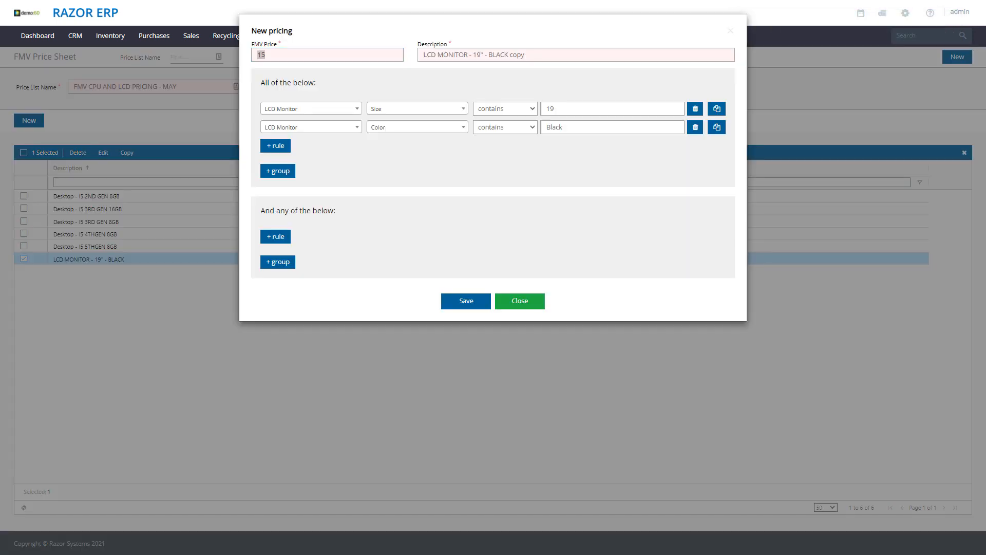
{"action": "left_click_drag", "start_coordinate": [532, 51], "coordinate": [374, 47]}
{"action": "type", "text": "LCD MONITOR - 20\""}
{"action": "left_click", "coordinate": [301, 57]}
{"action": "type", "text": "17.50"}
Step: Make the 20" monitor pricing's Size rule contain "20", without a Color rule, and save it
{"action": "left_click_drag", "start_coordinate": [565, 108], "coordinate": [546, 110]}
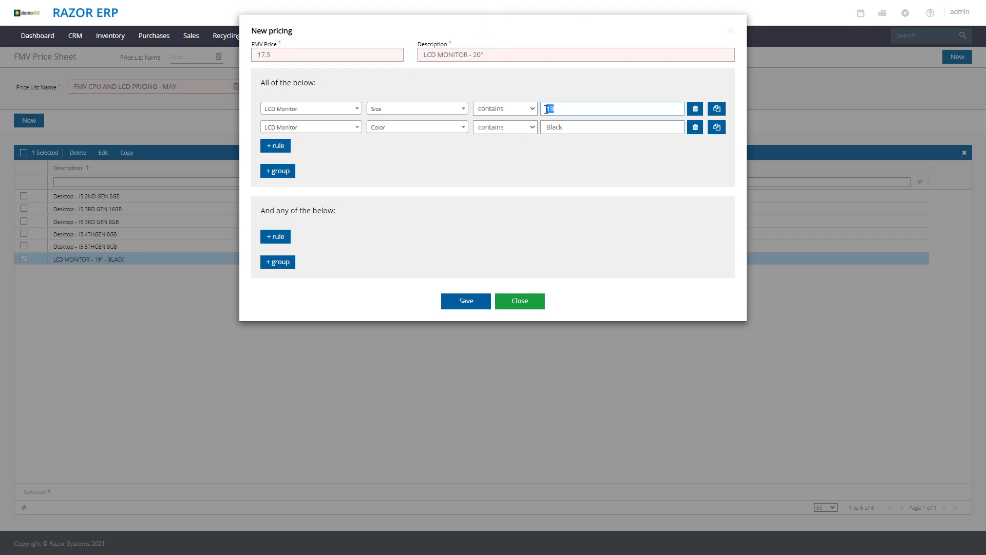
{"action": "type", "text": "20"}
{"action": "left_click", "coordinate": [695, 127]}
{"action": "left_click", "coordinate": [465, 284]}
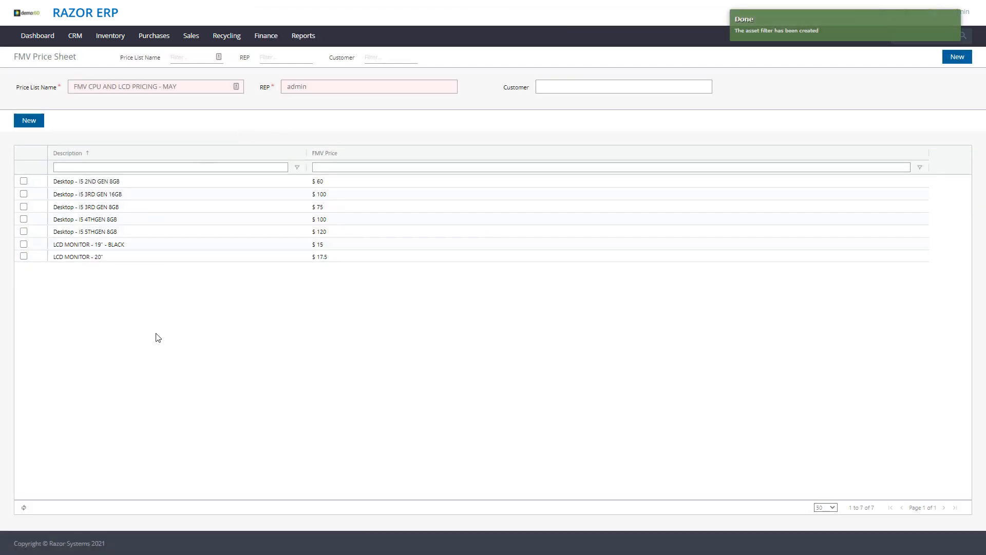
{"action": "left_click_drag", "start_coordinate": [199, 89], "coordinate": [69, 89]}
{"action": "left_click", "coordinate": [421, 359]}
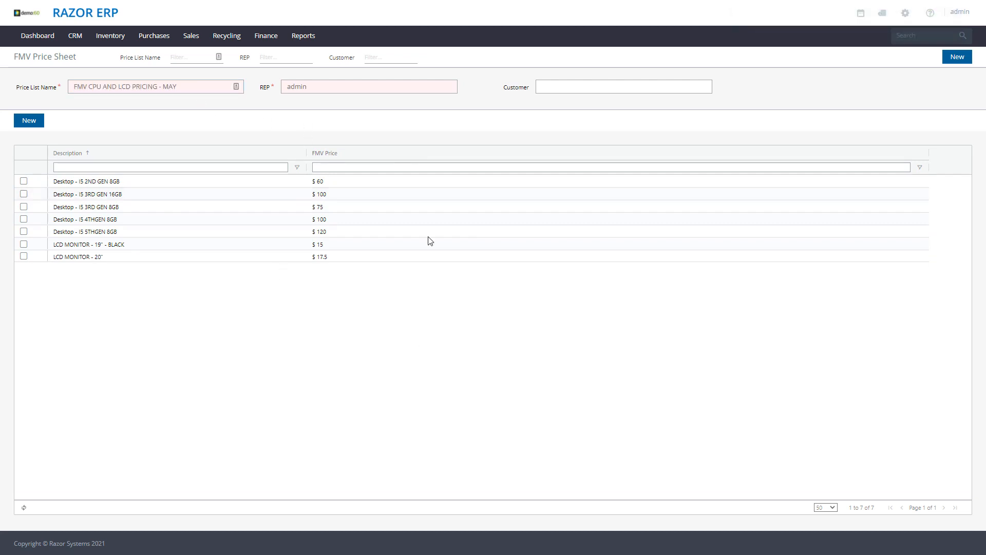
Step: Filter the ITAD FMV Price Sheet list's template names by "may" and duplicate "FMV CPU AND LCD PRICING - MAY"
{"action": "mouse_move", "coordinate": [237, 42]}
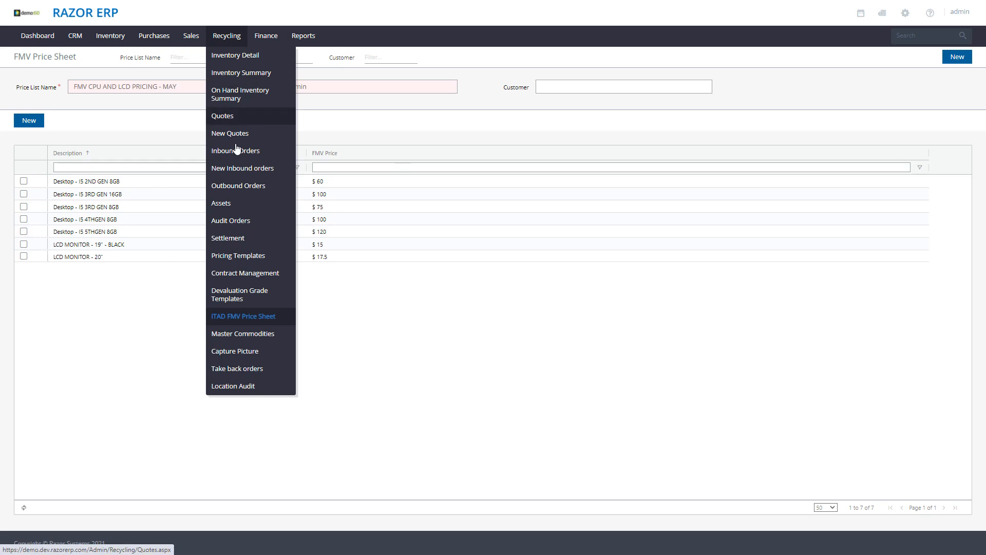
{"action": "left_click", "coordinate": [234, 316]}
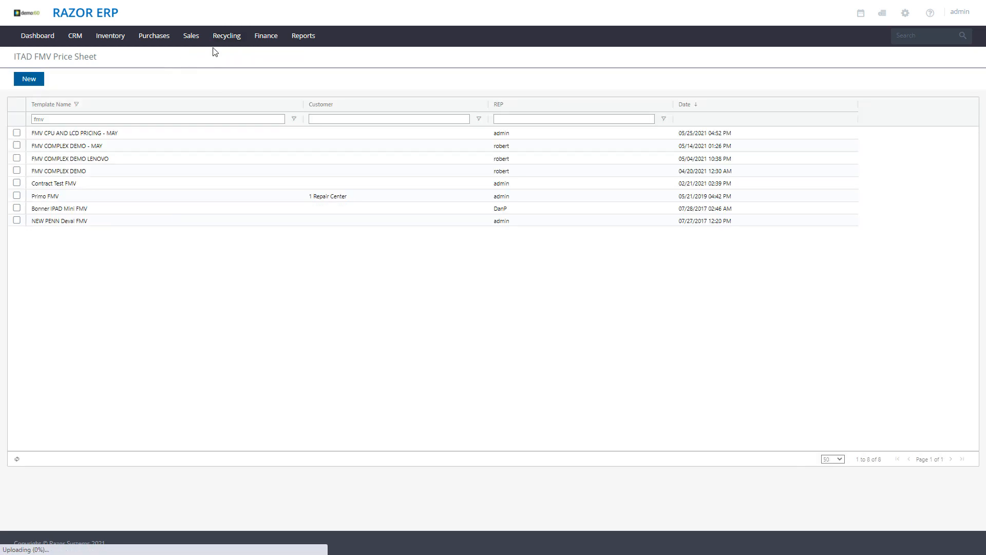
{"action": "left_click_drag", "start_coordinate": [114, 119], "coordinate": [1, 108]}
{"action": "type", "text": "may"}
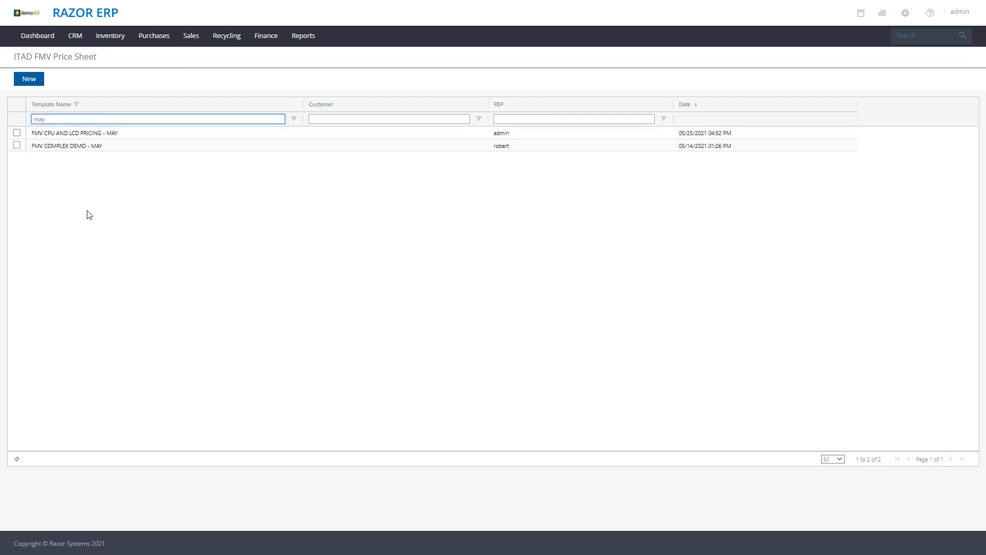
{"action": "left_click", "coordinate": [85, 135]}
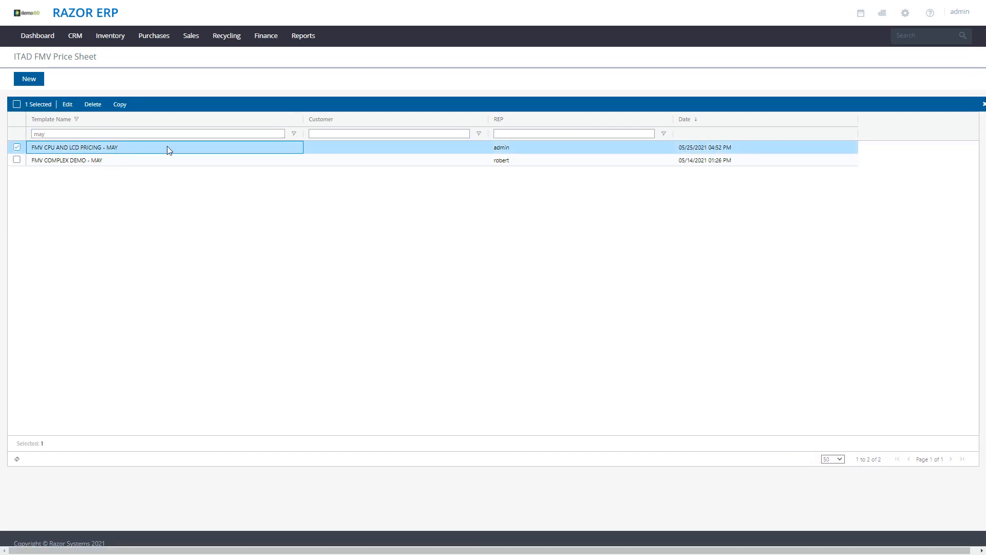
{"action": "left_click", "coordinate": [118, 105]}
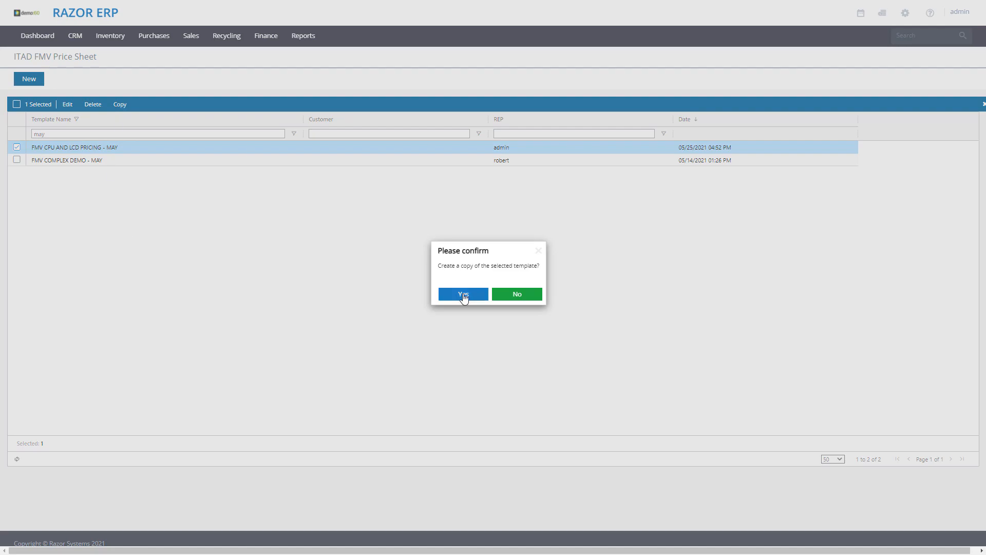
{"action": "left_click", "coordinate": [463, 294]}
Step: Open the copied price sheet for editing and rename it "FMV CPU AND LCD PRICING - JUNE"
{"action": "left_click", "coordinate": [121, 148]}
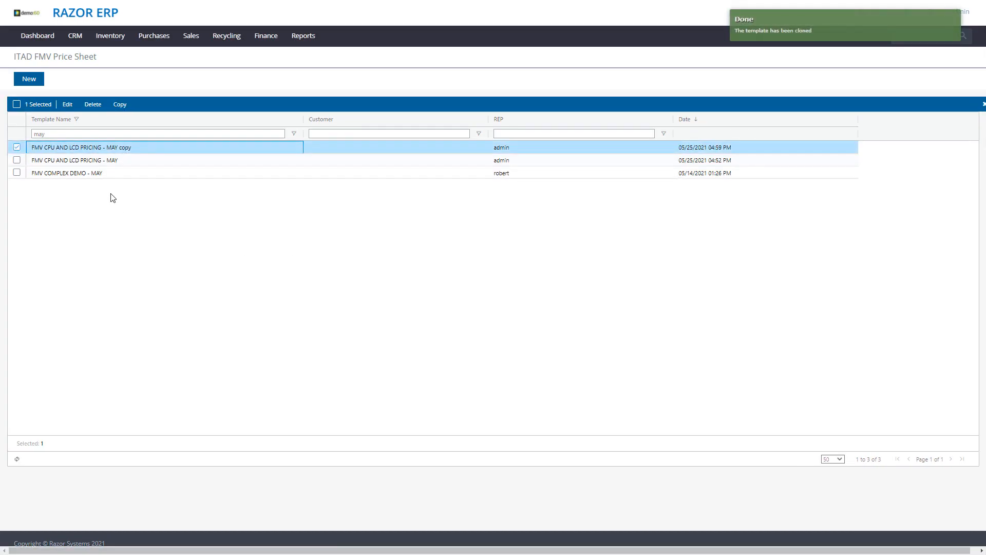
{"action": "left_click", "coordinate": [68, 105]}
{"action": "left_click_drag", "start_coordinate": [163, 87], "coordinate": [236, 86]}
{"action": "type", "text": "JUNE"}
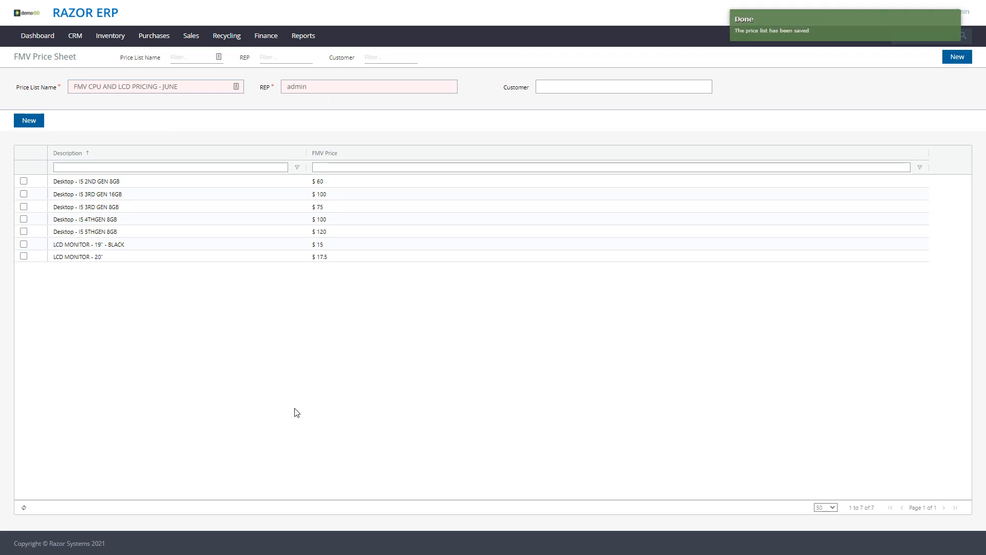
Step: Set the FMV prices of I5 2ND GEN 8GB to 57.5, 3RD GEN 16GB to 97.5, 3RD GEN 8GB to 72.5 and 4THGEN 8GB to 97.5
{"action": "left_click", "coordinate": [375, 185]}
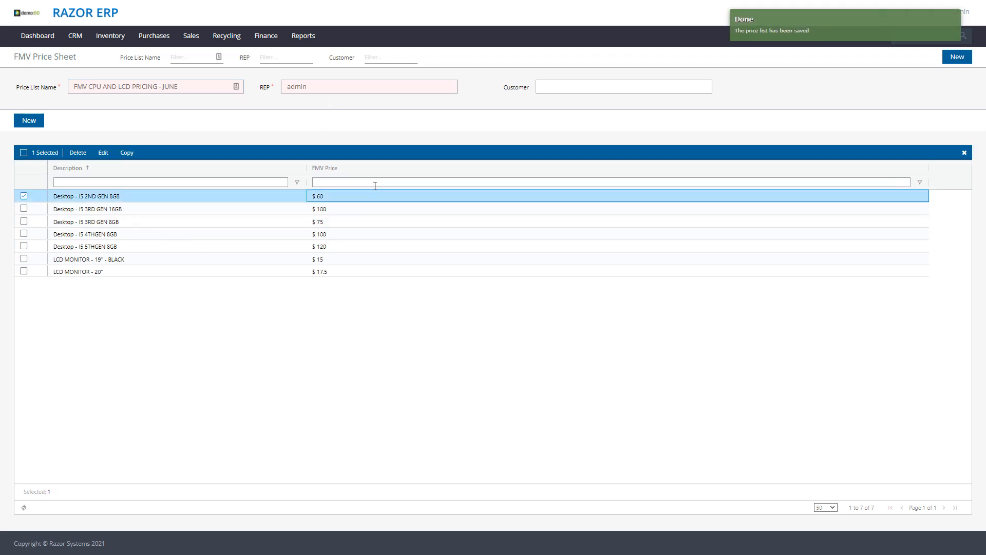
{"action": "type", "text": "57.5"}
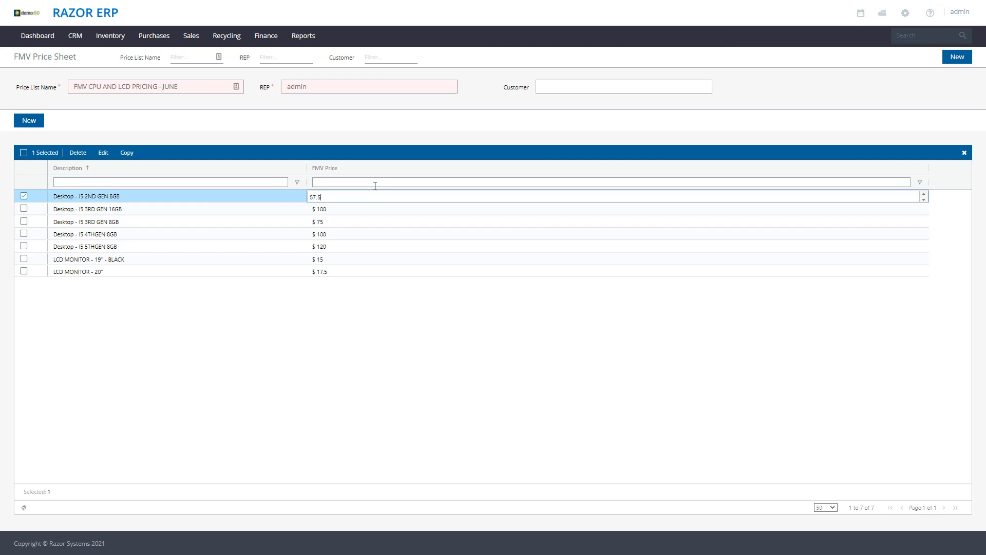
{"action": "key", "text": "Return"}
{"action": "type", "text": "97.5"}
{"action": "key", "text": "Return"}
{"action": "type", "text": "72"}
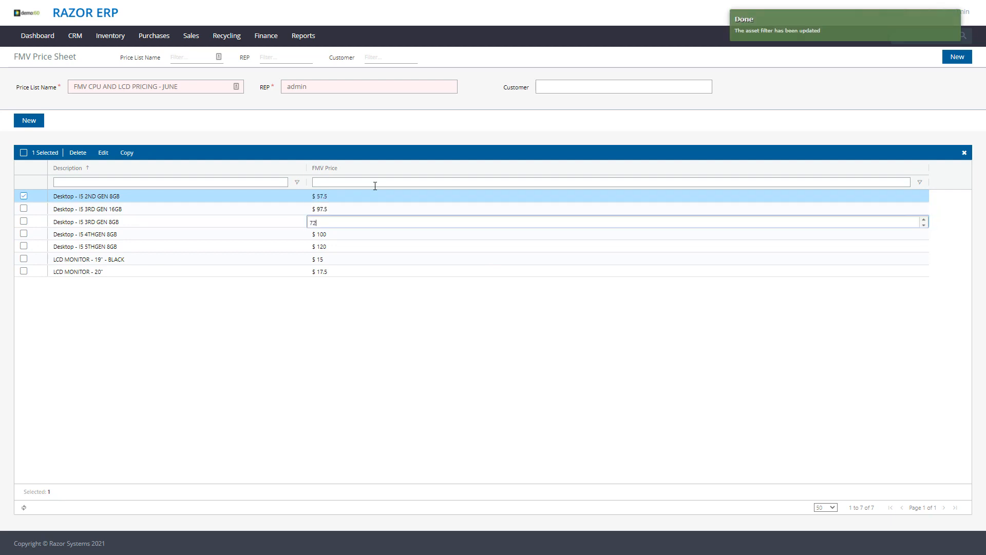
{"action": "type", "text": ".50"}
{"action": "key", "text": "Return"}
{"action": "type", "text": "97.50"}
{"action": "key", "text": "Return"}
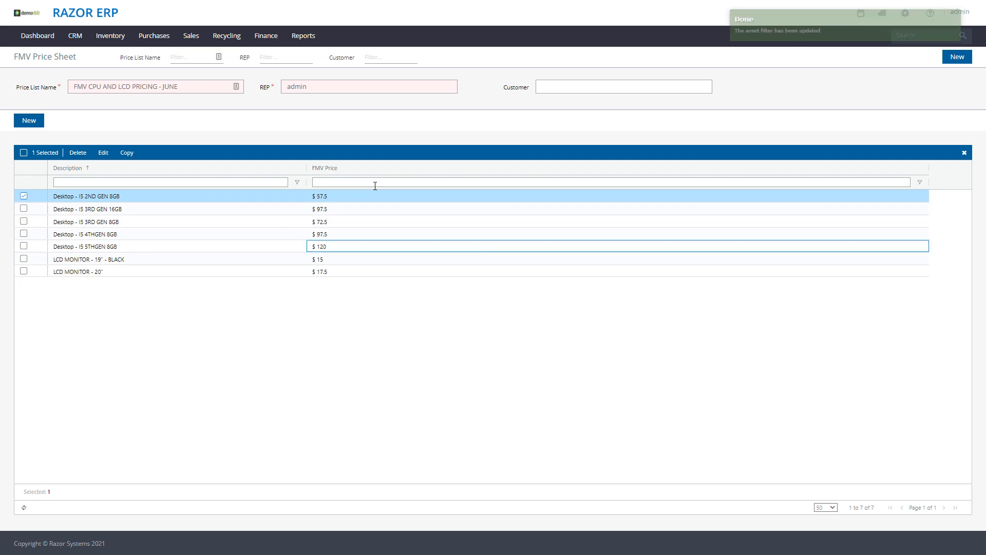
Step: Set the FMV prices of I5 5THGEN 8GB to 118, the black 19" LCD monitor to 12.50 and the 20" LCD monitor to 15
{"action": "type", "text": "118"}
{"action": "key", "text": "Return"}
{"action": "type", "text": "12.50"}
{"action": "key", "text": "Return"}
{"action": "type", "text": "15"}
{"action": "key", "text": "Return"}
{"action": "left_click", "coordinate": [436, 443]}
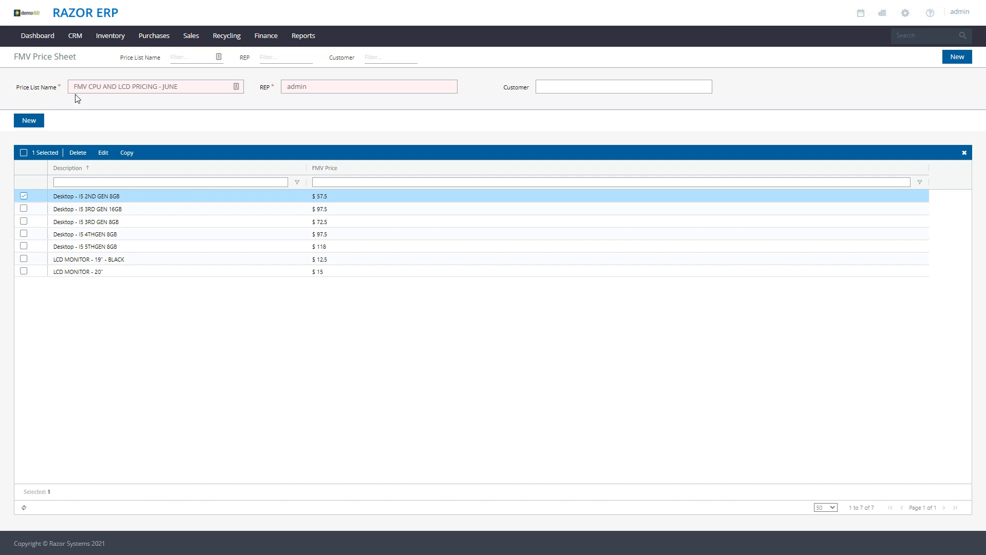
{"action": "left_click_drag", "start_coordinate": [62, 197], "coordinate": [409, 359]}
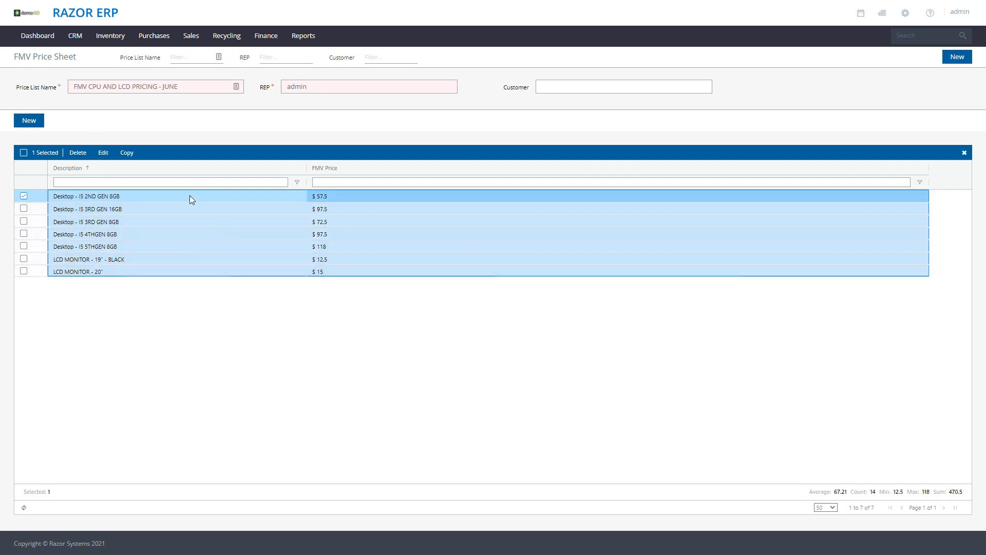